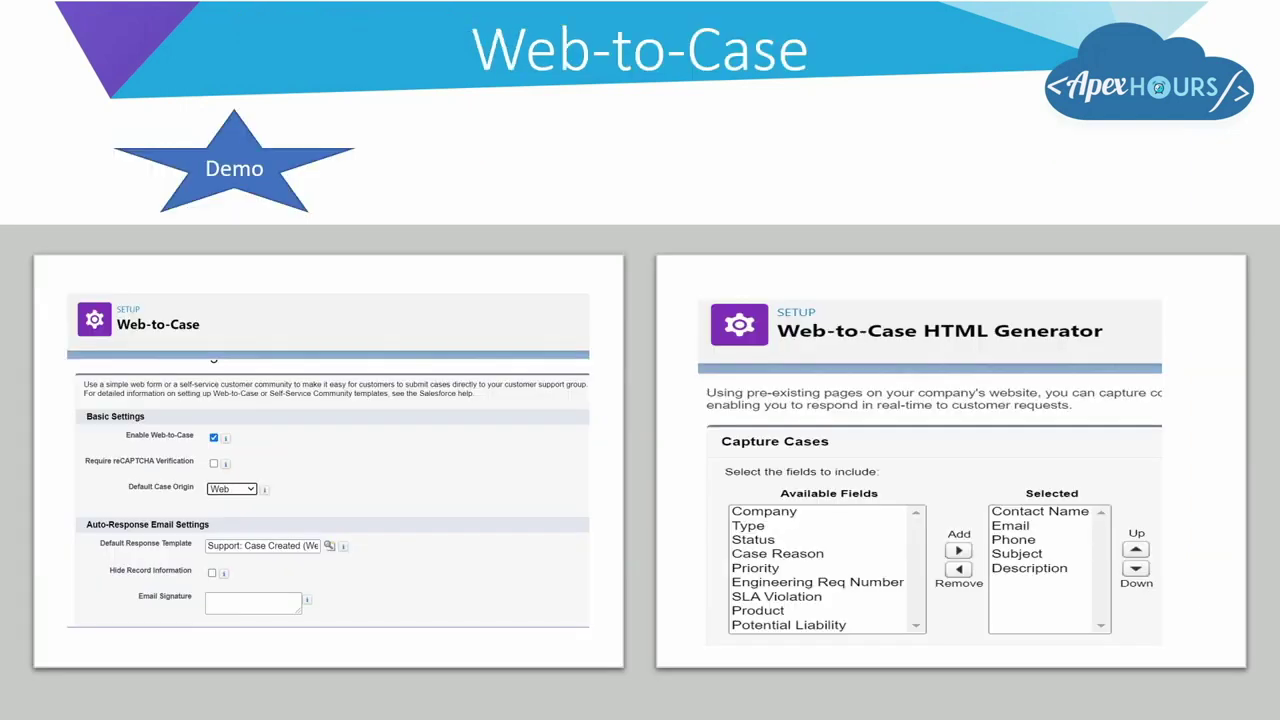
End the slideshow and return to Normal view on slide 14.
key("Escape")
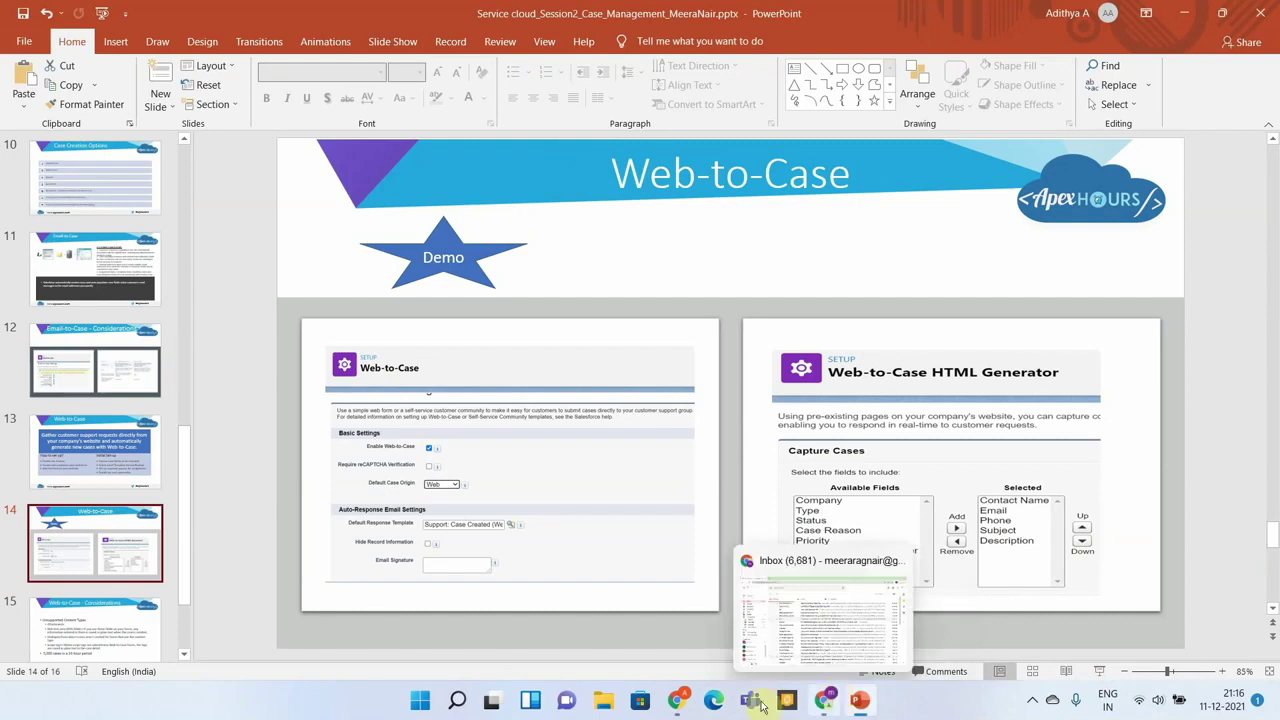
Find Web-to-Case via Quick Find 'web', review its settings (enabled, origin Web), and cancel without changes.
mouse_move(679, 701)
left_click(657, 634)
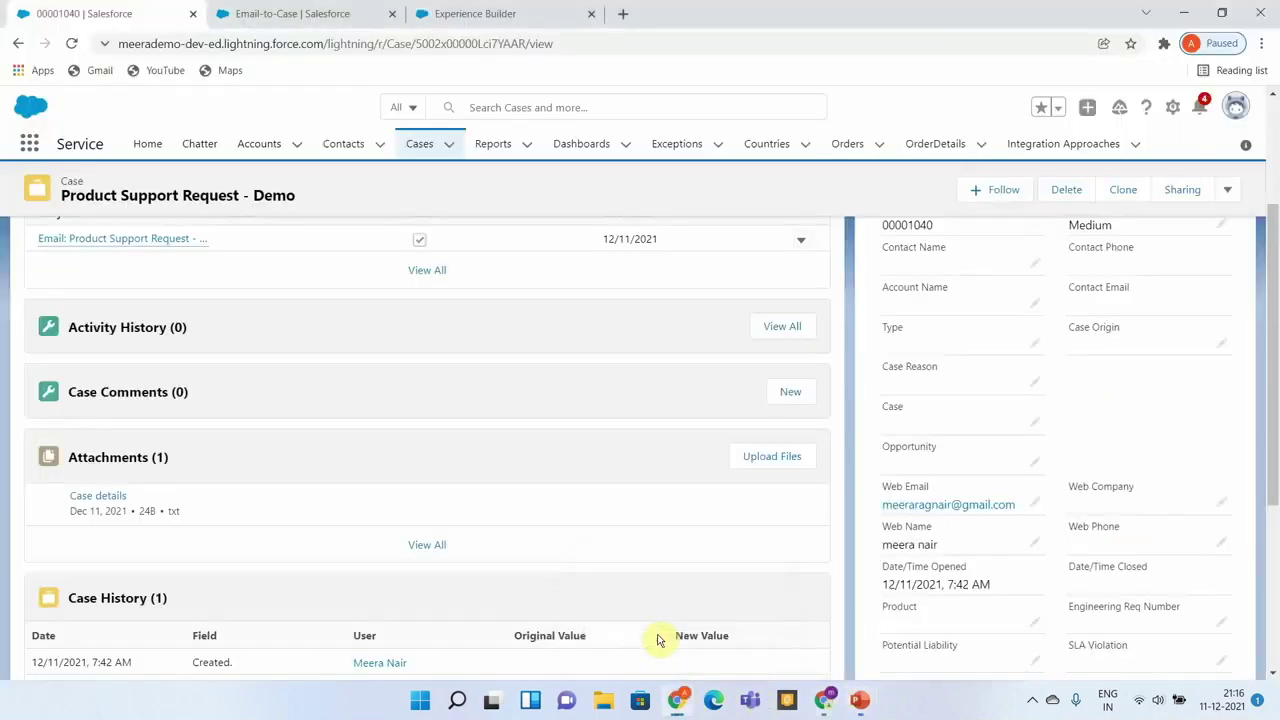
left_click(268, 14)
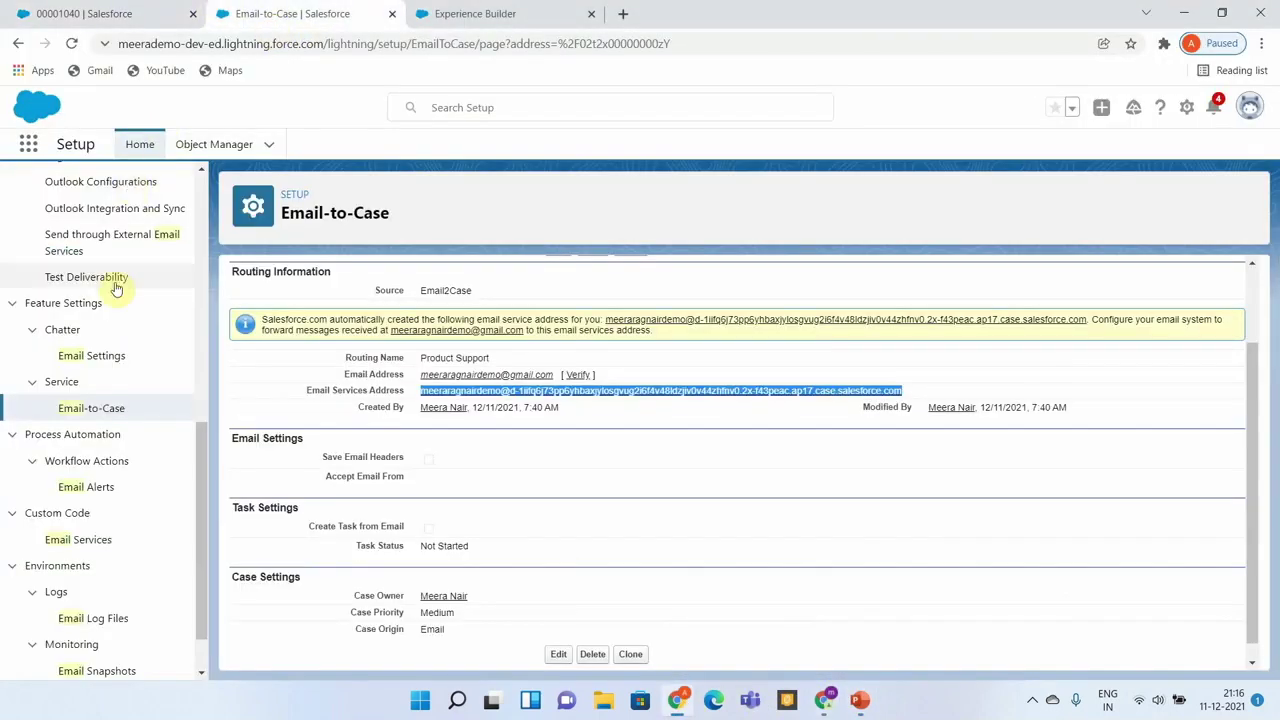
scroll(115, 288, "up", 5)
scroll(115, 288, "up", 3)
left_click(47, 189)
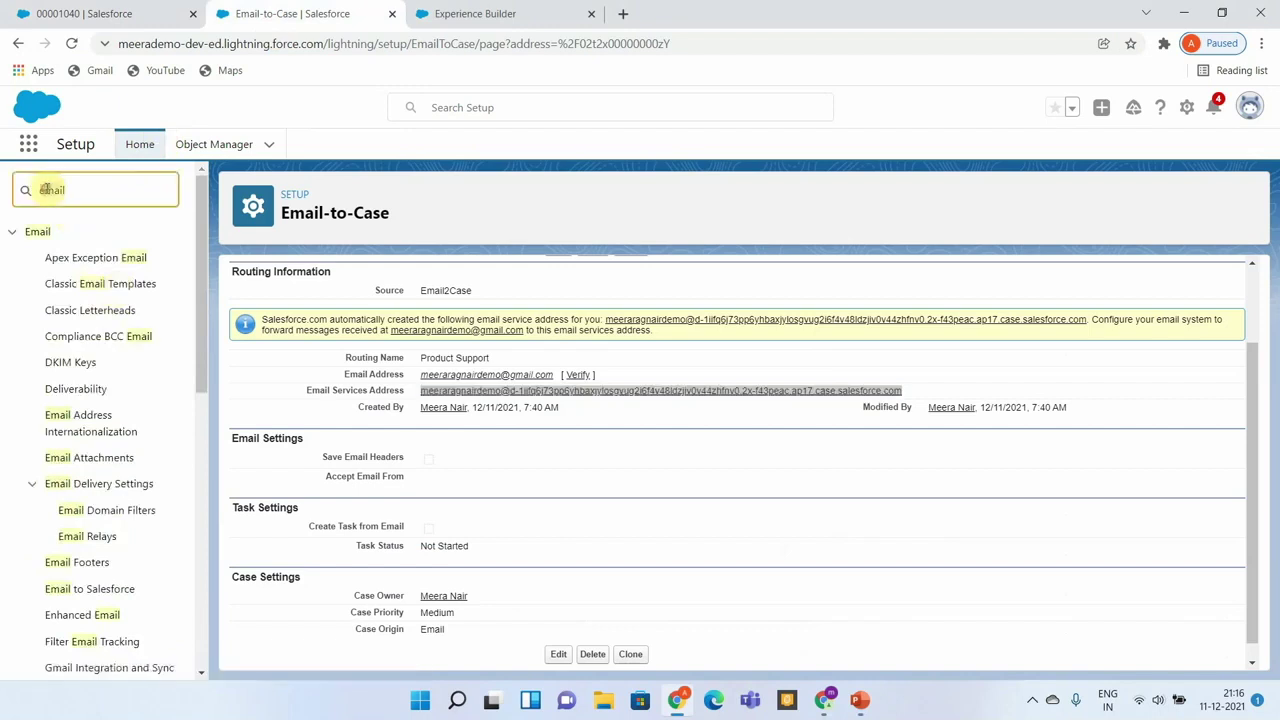
double_click(47, 189)
type("web")
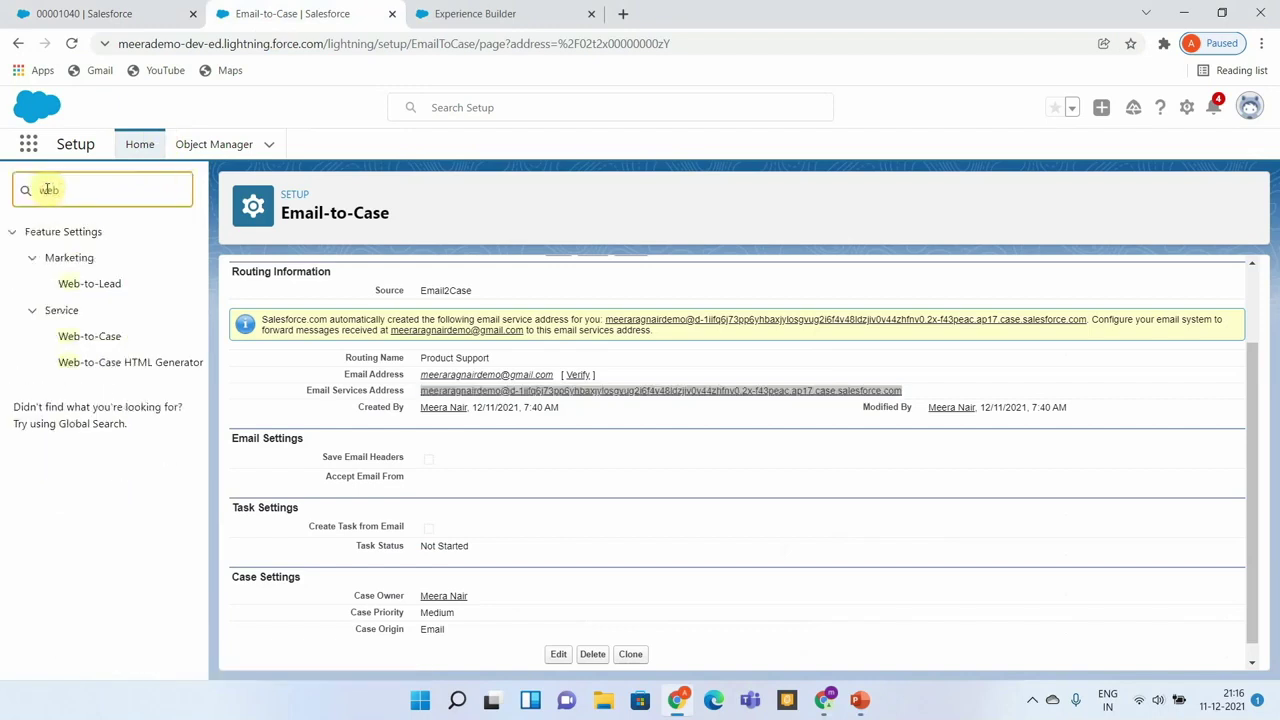
left_click(101, 337)
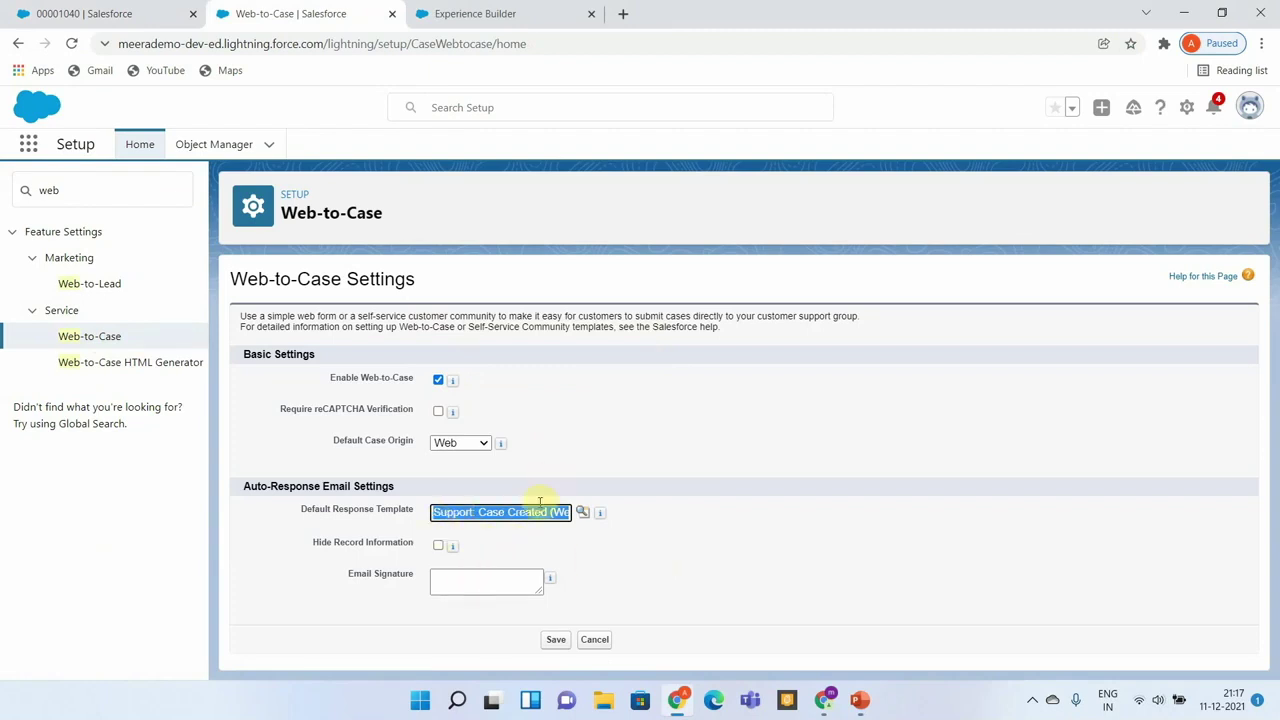
left_click(597, 643)
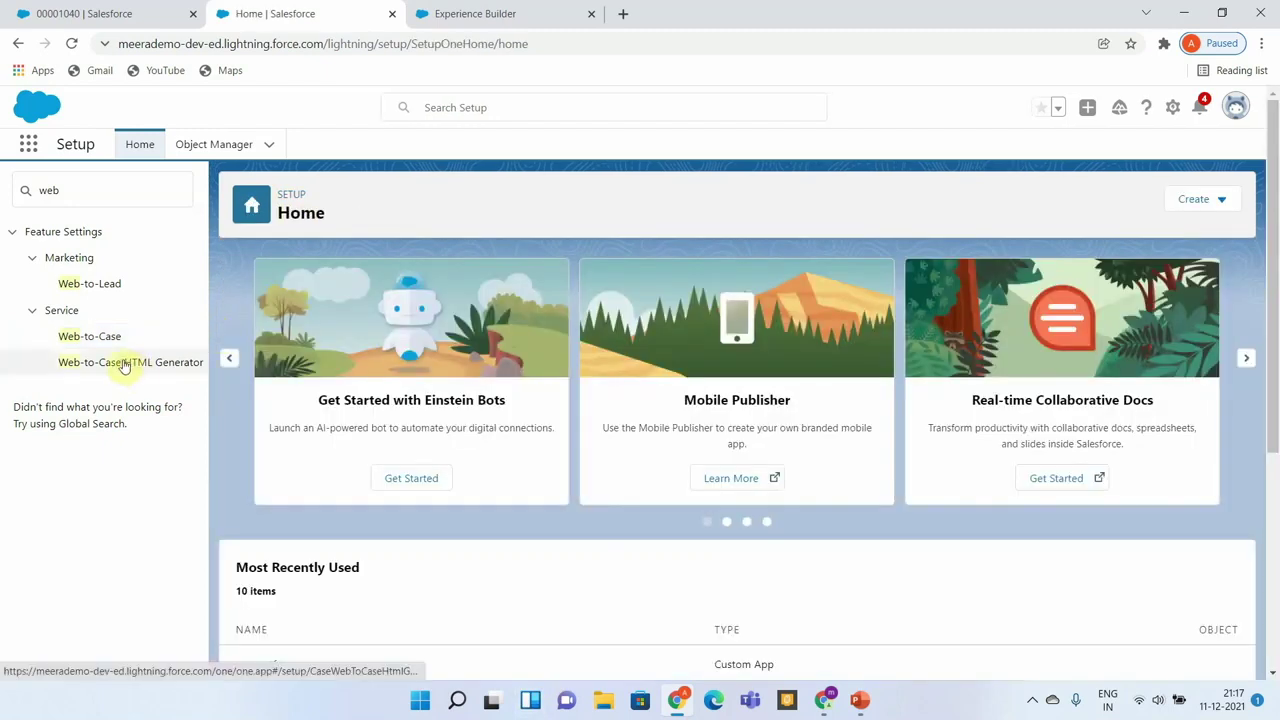
Review the HTML Generator's chosen fields (Contact Name, Email, Phone, Subject, Description) and return URL.
left_click(124, 364)
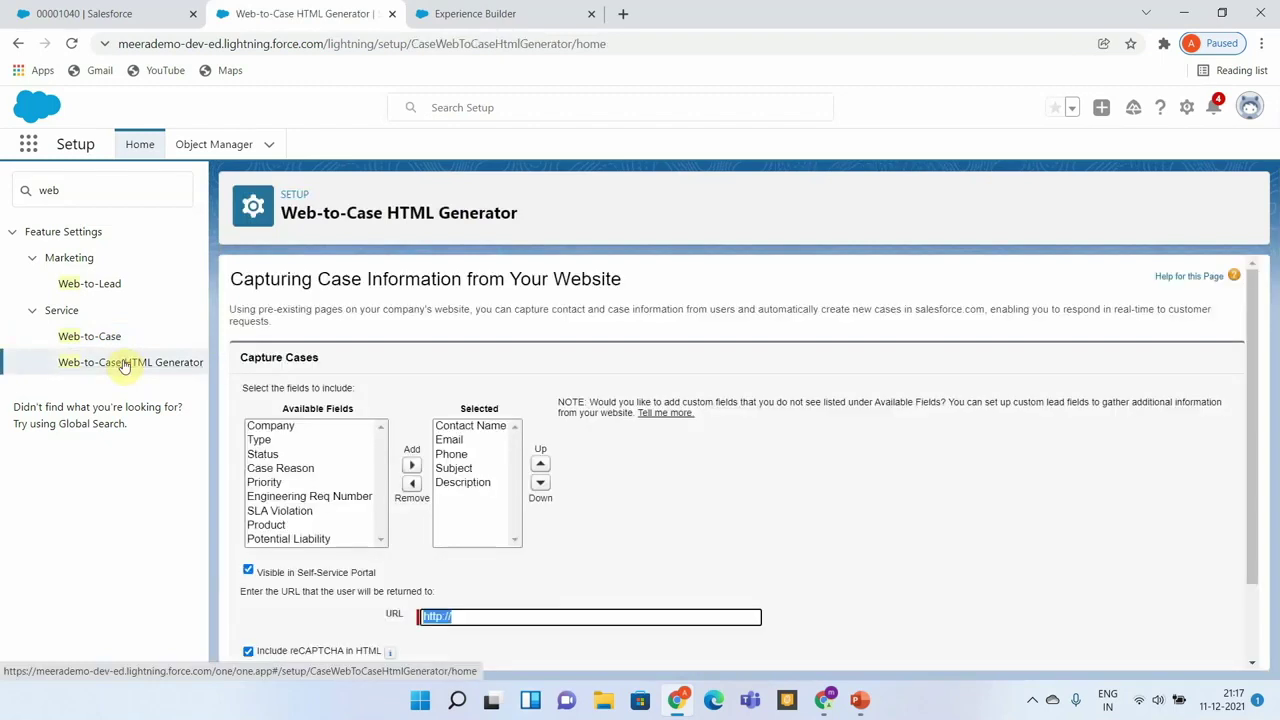
scroll(614, 524, "down", 2)
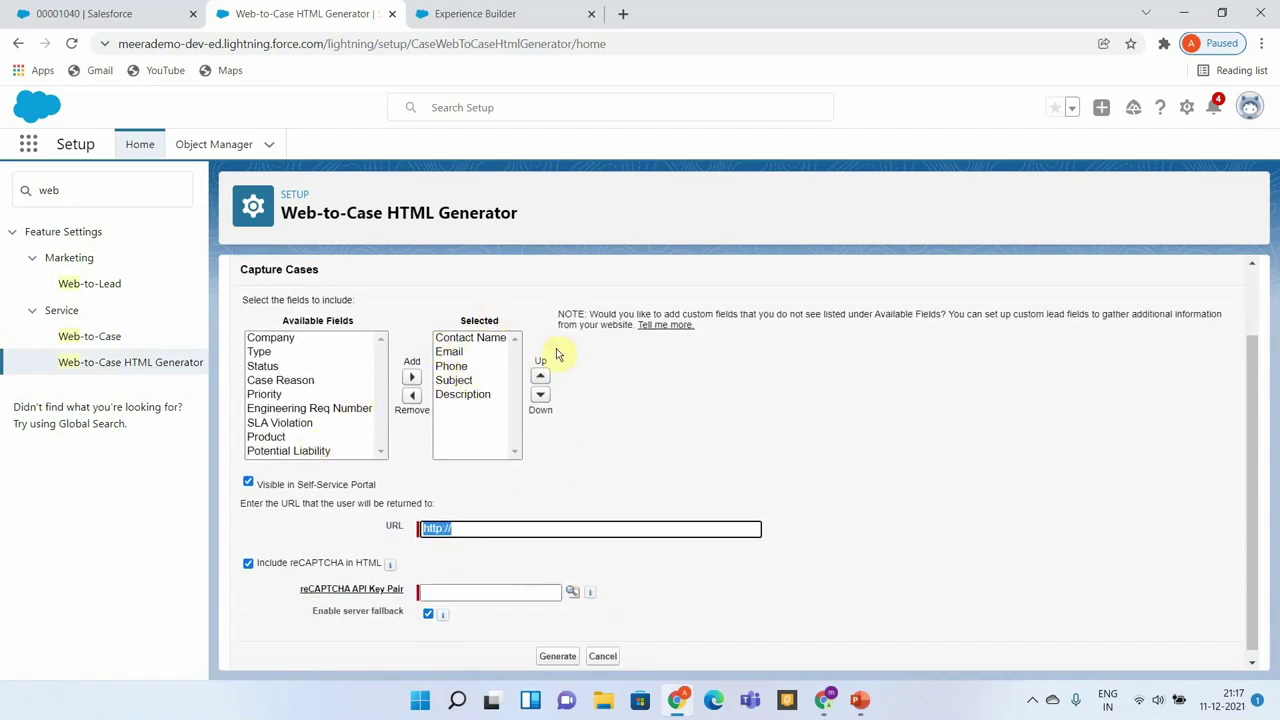
left_click(449, 367)
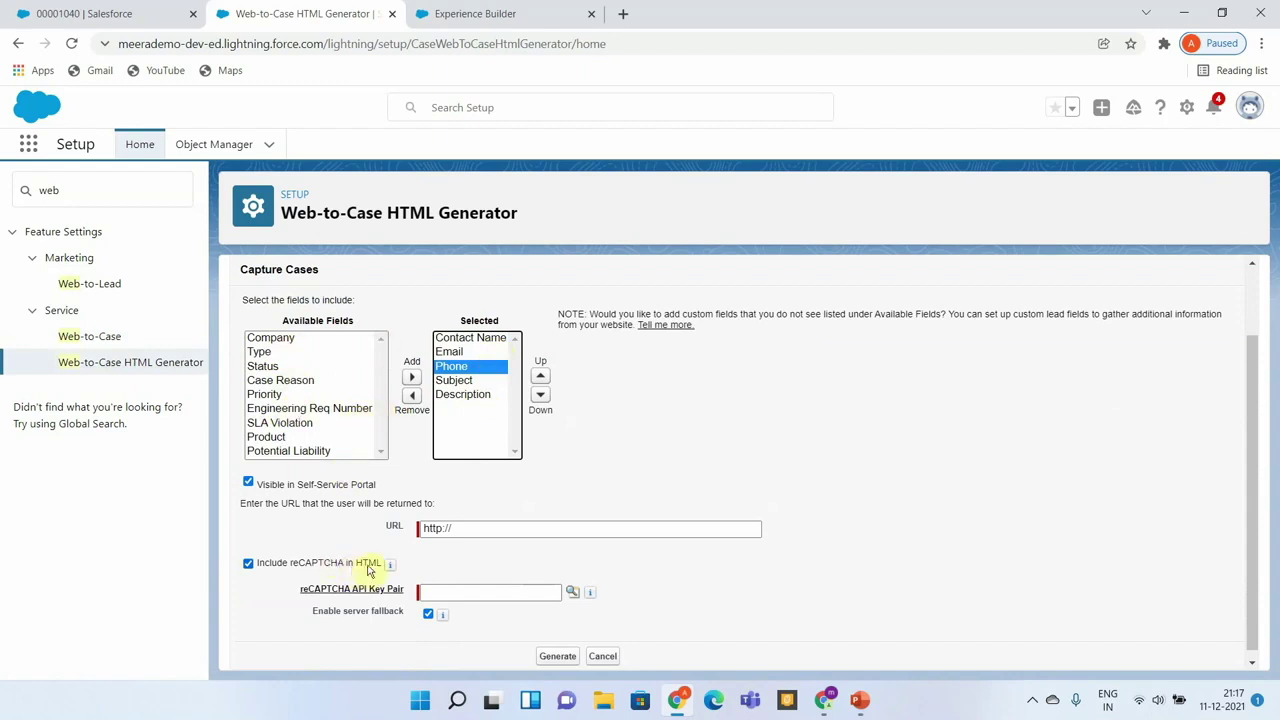
left_click(458, 527)
scroll(460, 526, "down", 1)
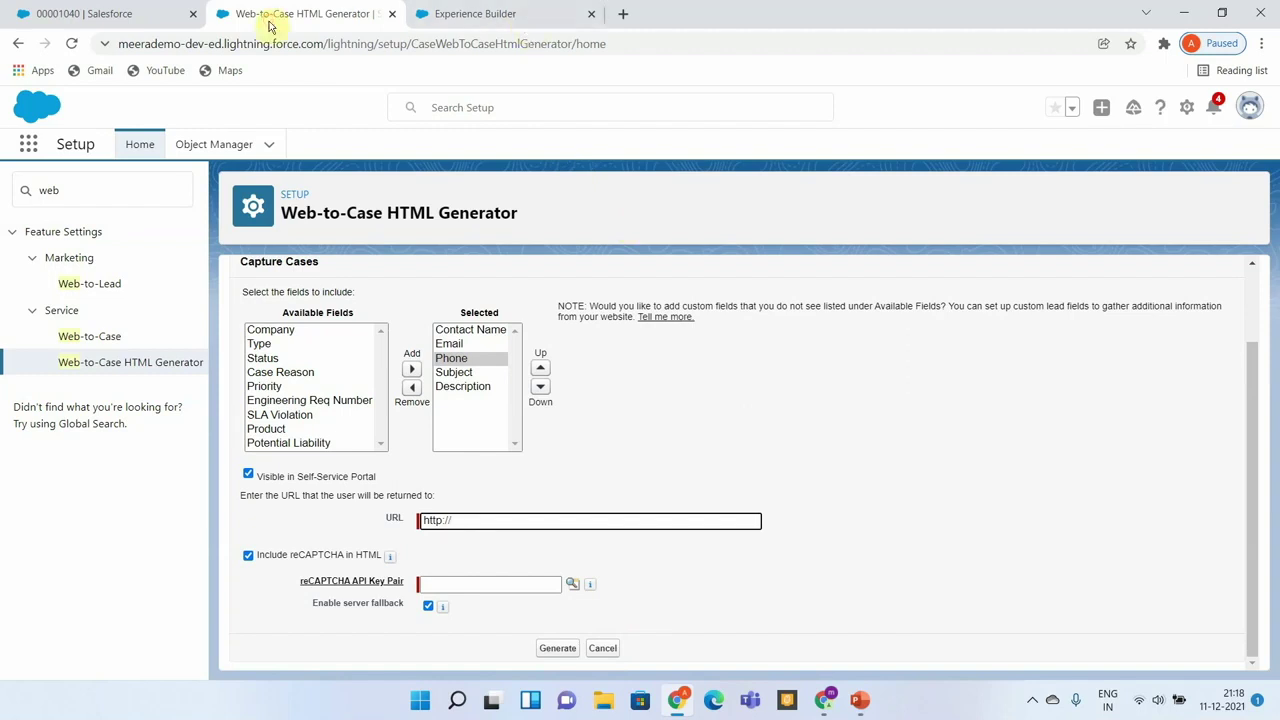
Open All Sites in a new tab via Quick Find 'sit' and select the PublicCustomerSite URL.
left_click(39, 187)
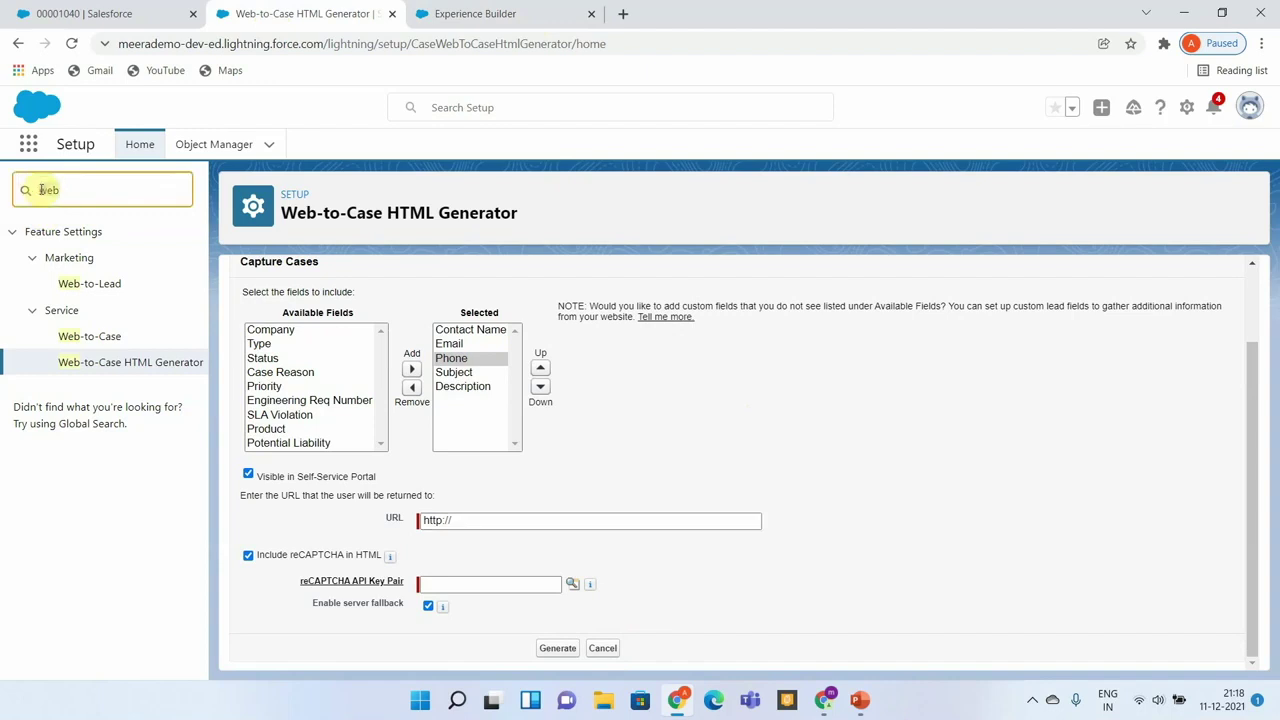
key("ctrl+a")
type("sit")
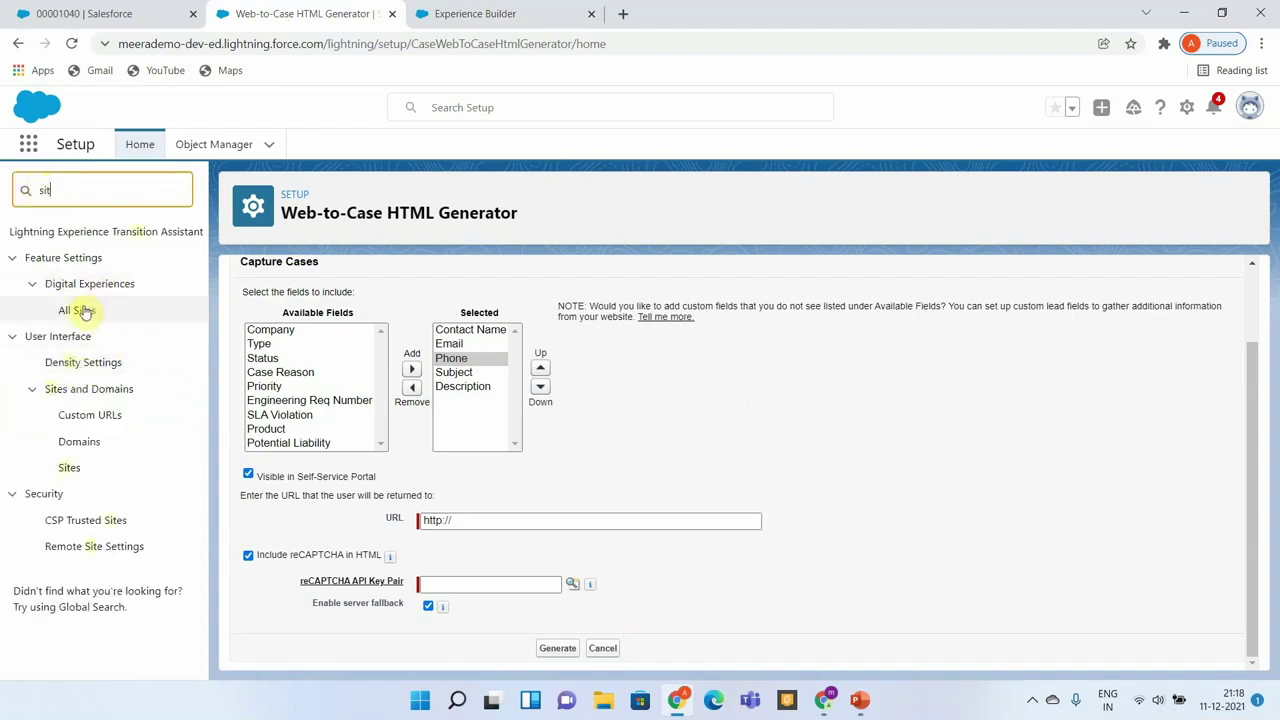
right_click(87, 313)
left_click(92, 321)
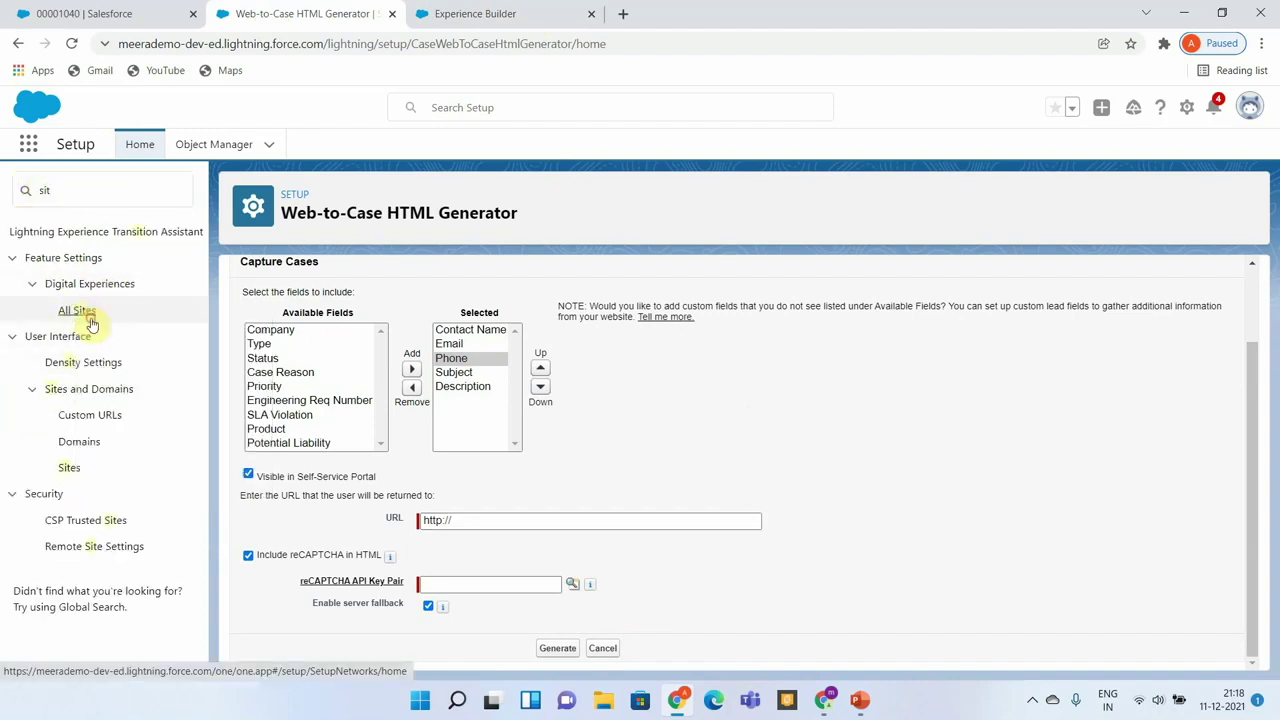
left_click(468, 16)
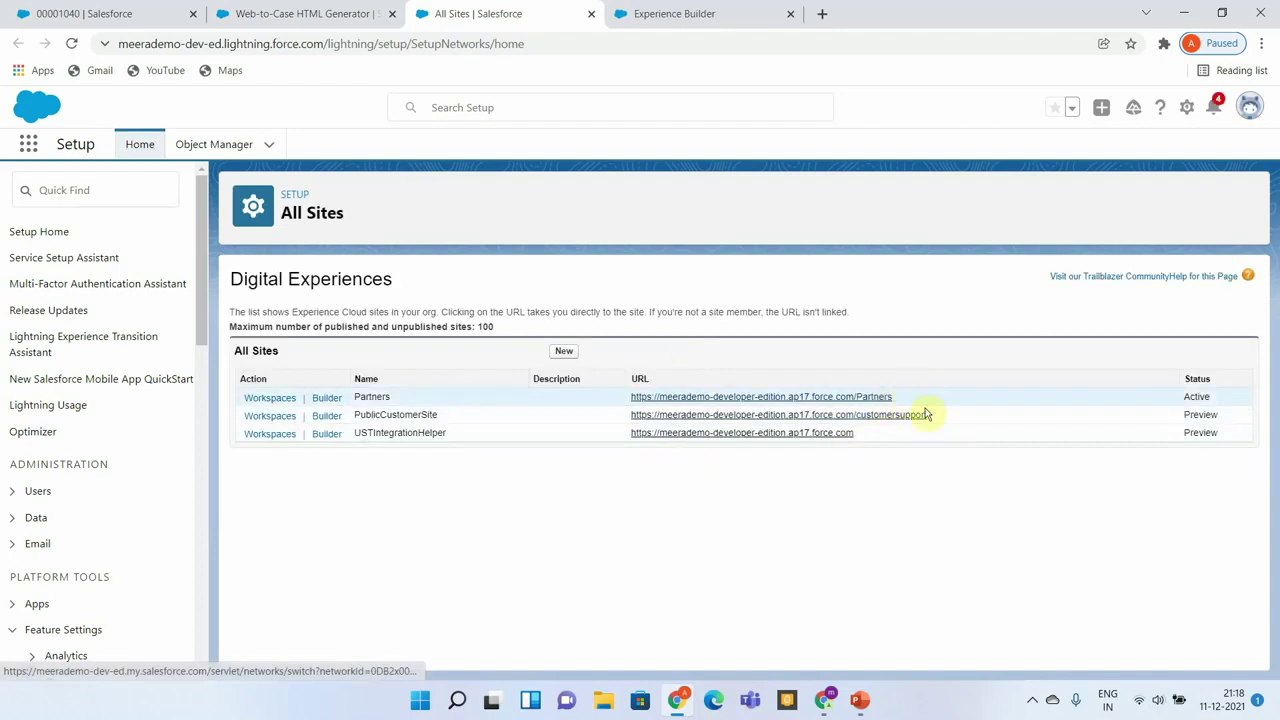
left_click_drag(930, 415, 628, 426)
key("ctrl+c")
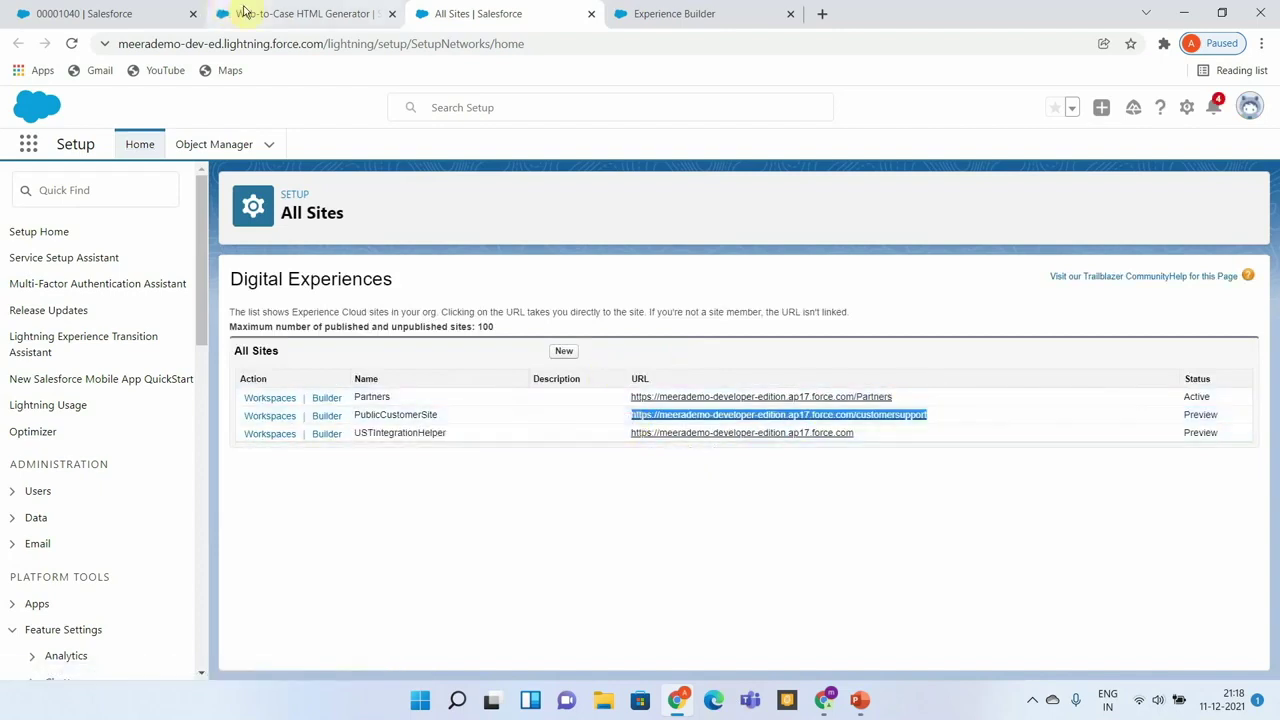
Paste the site URL as the return URL, turn off reCAPTCHA, and generate the form HTML.
left_click(282, 14)
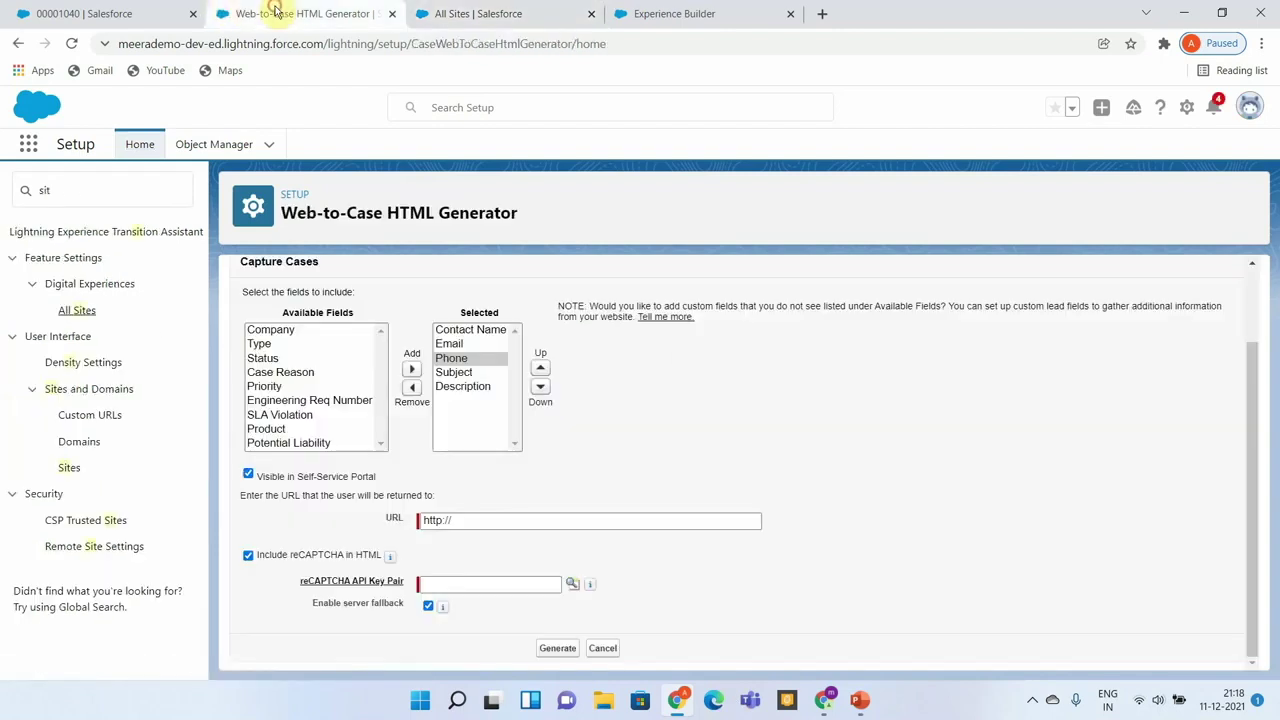
triple_click(488, 516)
key("ctrl+v")
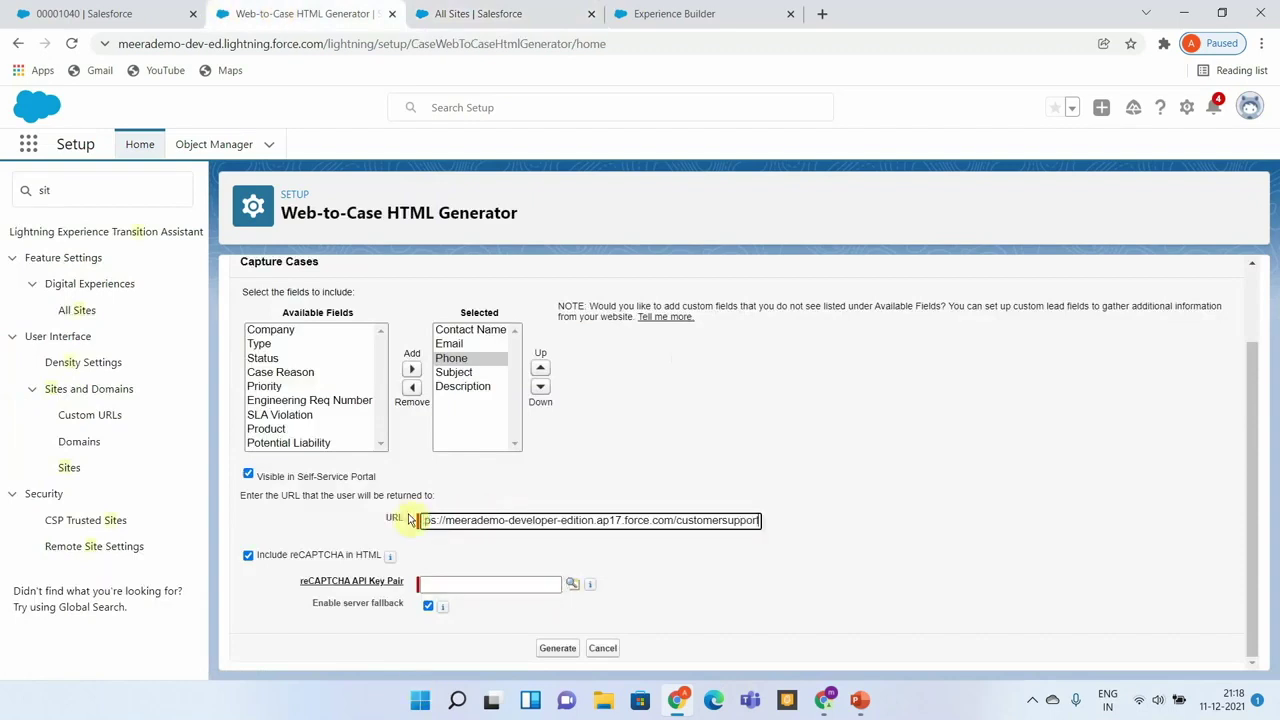
left_click(248, 555)
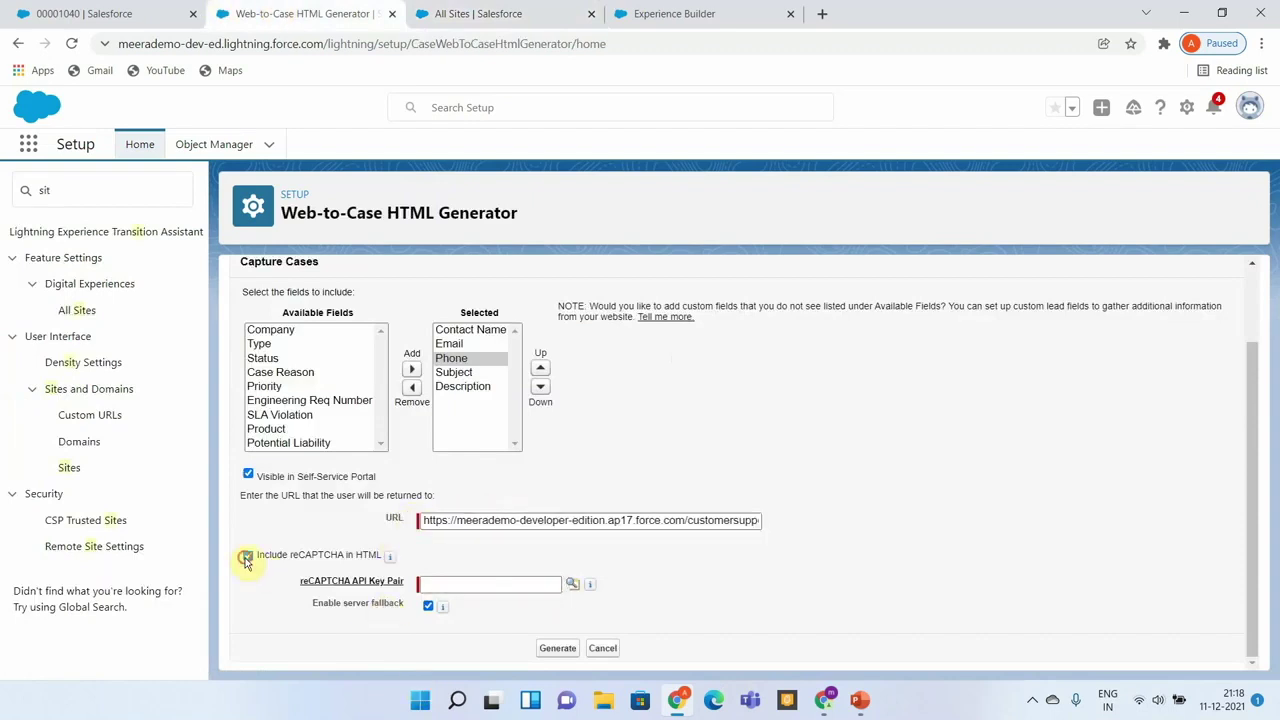
left_click(568, 650)
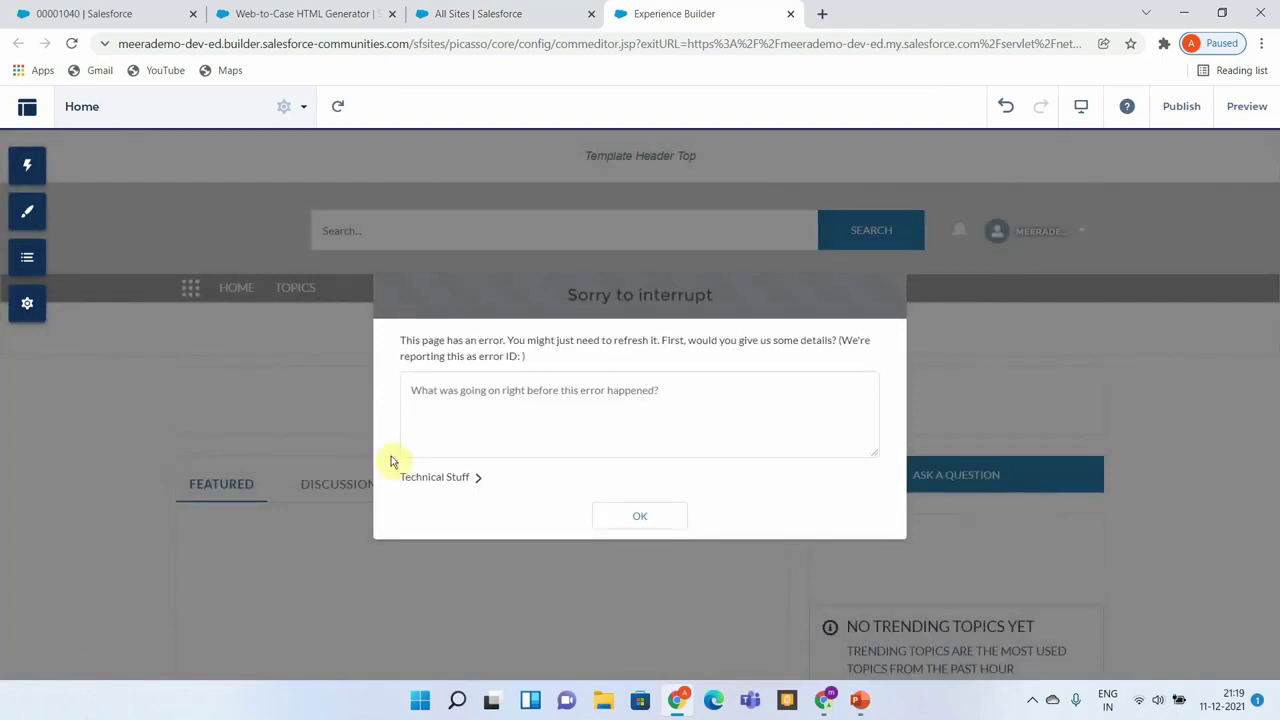
Dismiss the page error and add an HTML Editor component under Featured, opening its markup editor.
left_click(643, 518)
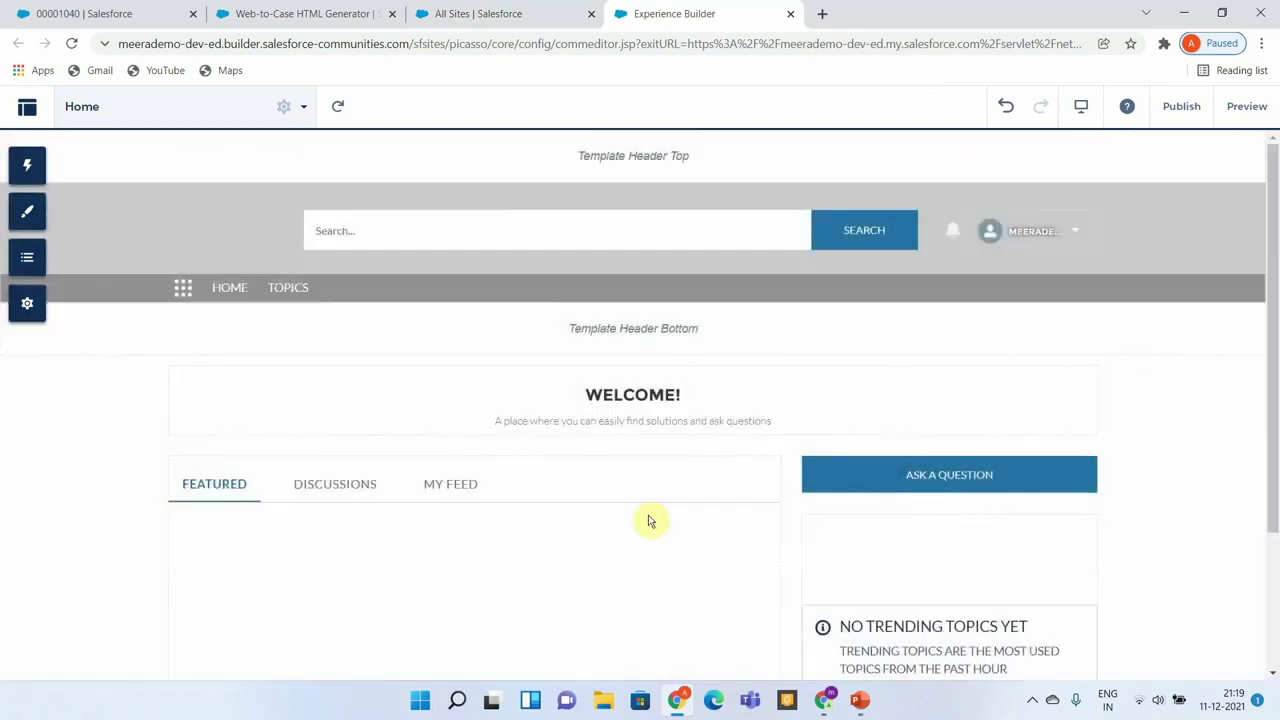
left_click(28, 166)
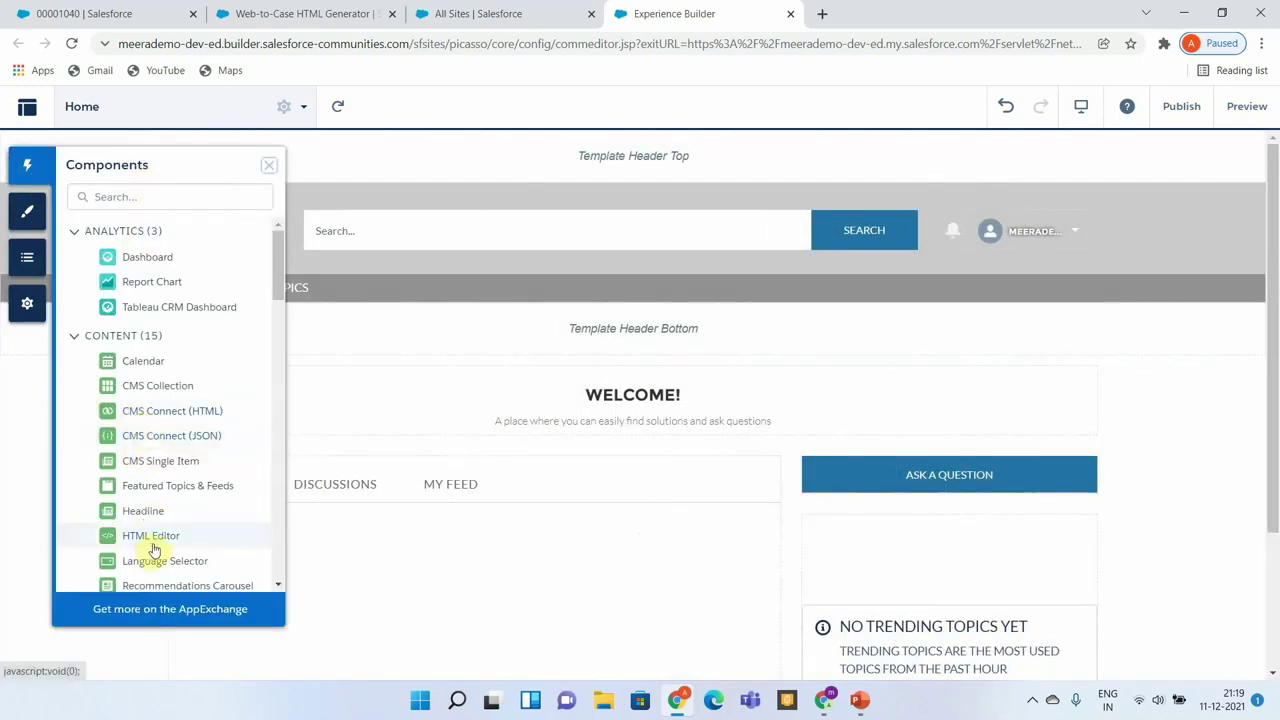
left_click_drag(160, 537, 437, 606)
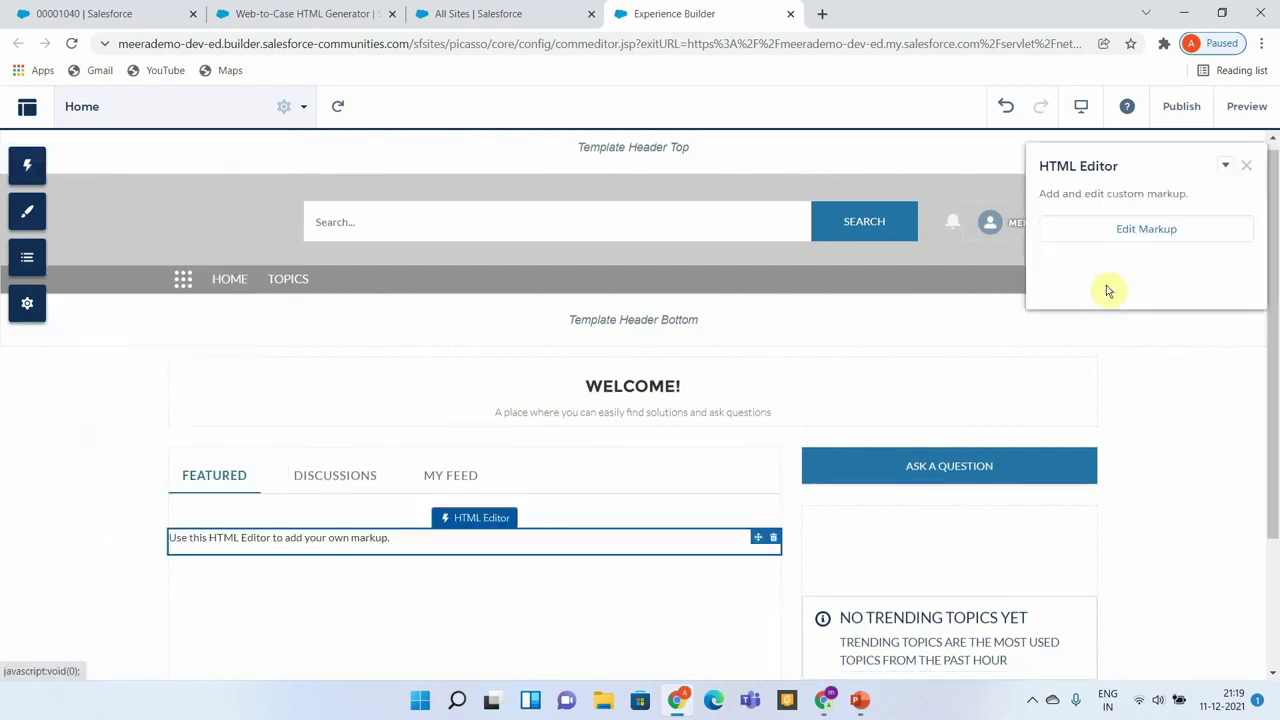
left_click(1141, 230)
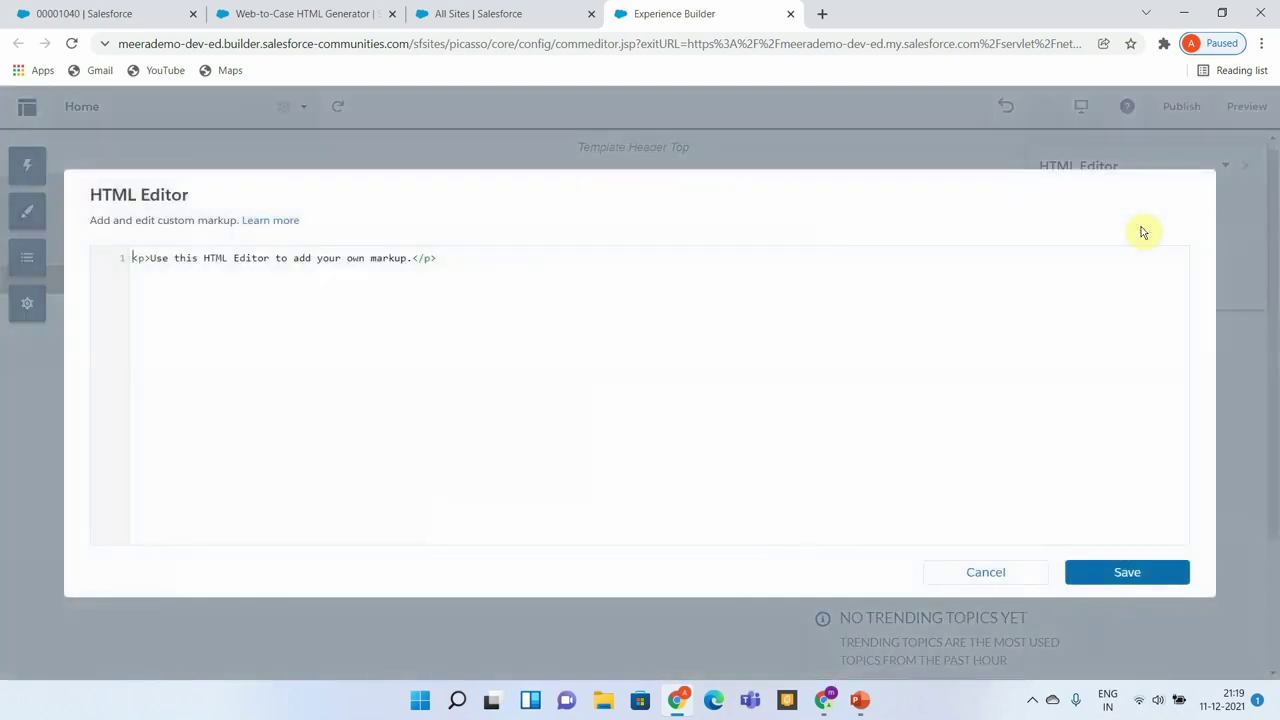
Select all of the generated Web-to-Case form HTML for copying.
left_click(505, 13)
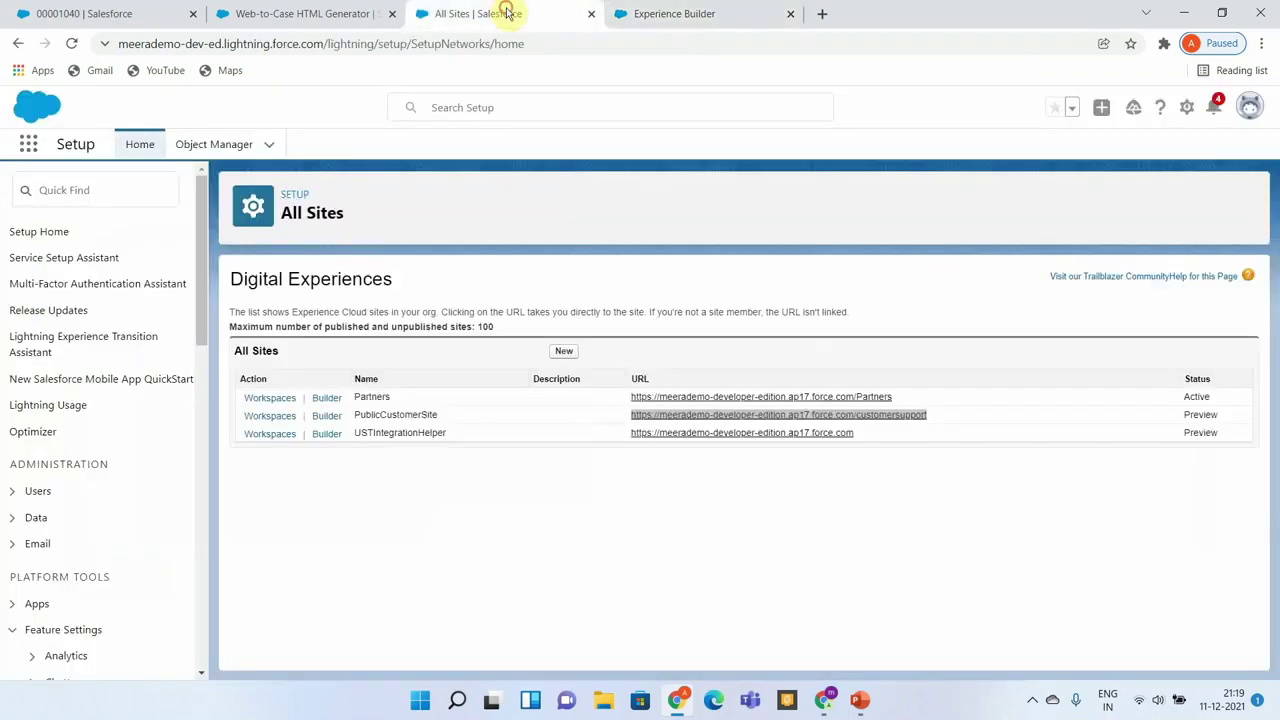
left_click(305, 18)
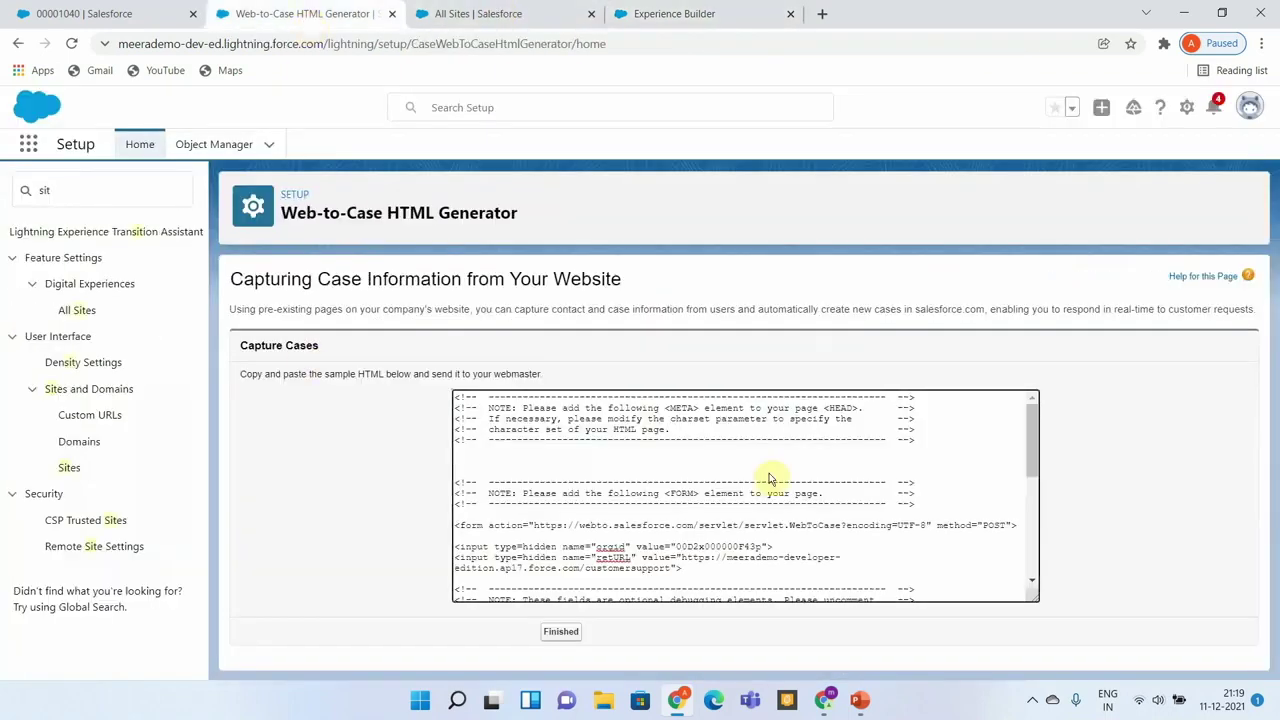
left_click(716, 469)
key("ctrl+a")
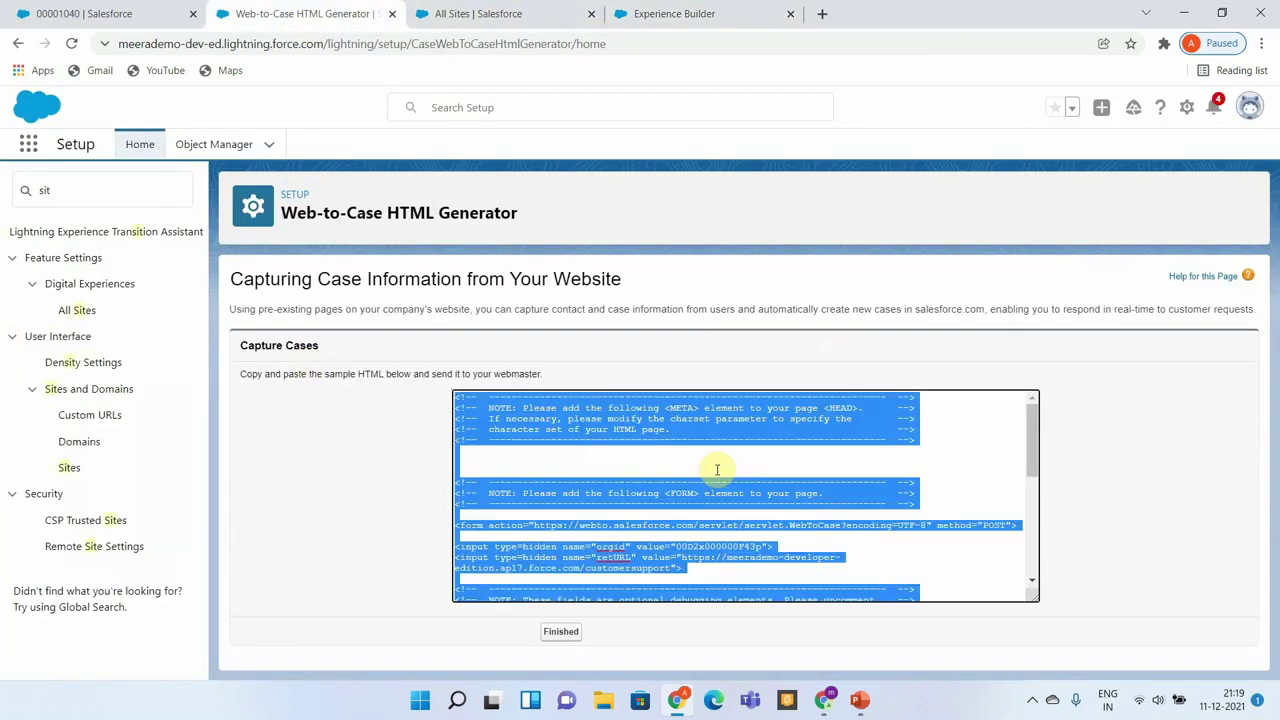
left_click(706, 14)
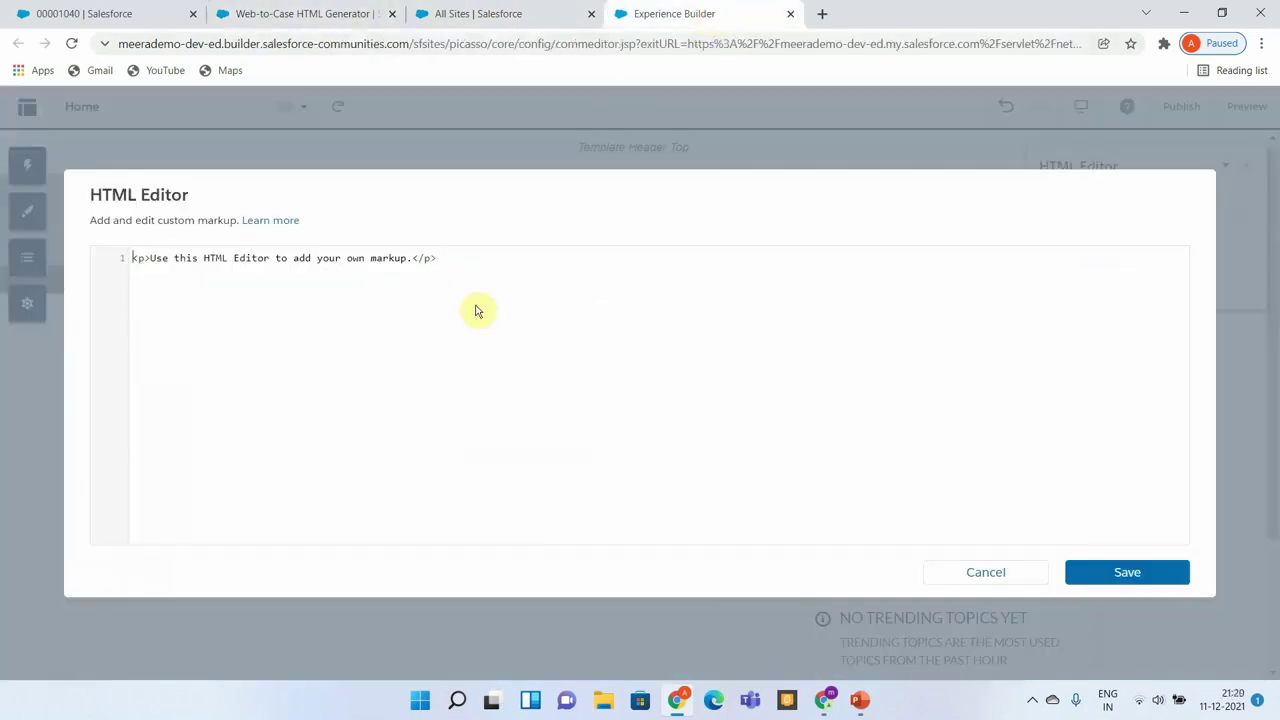
Replace the placeholder paragraph with the pasted Web-to-Case form HTML and save it.
key("ctrl+a")
key("ctrl+v")
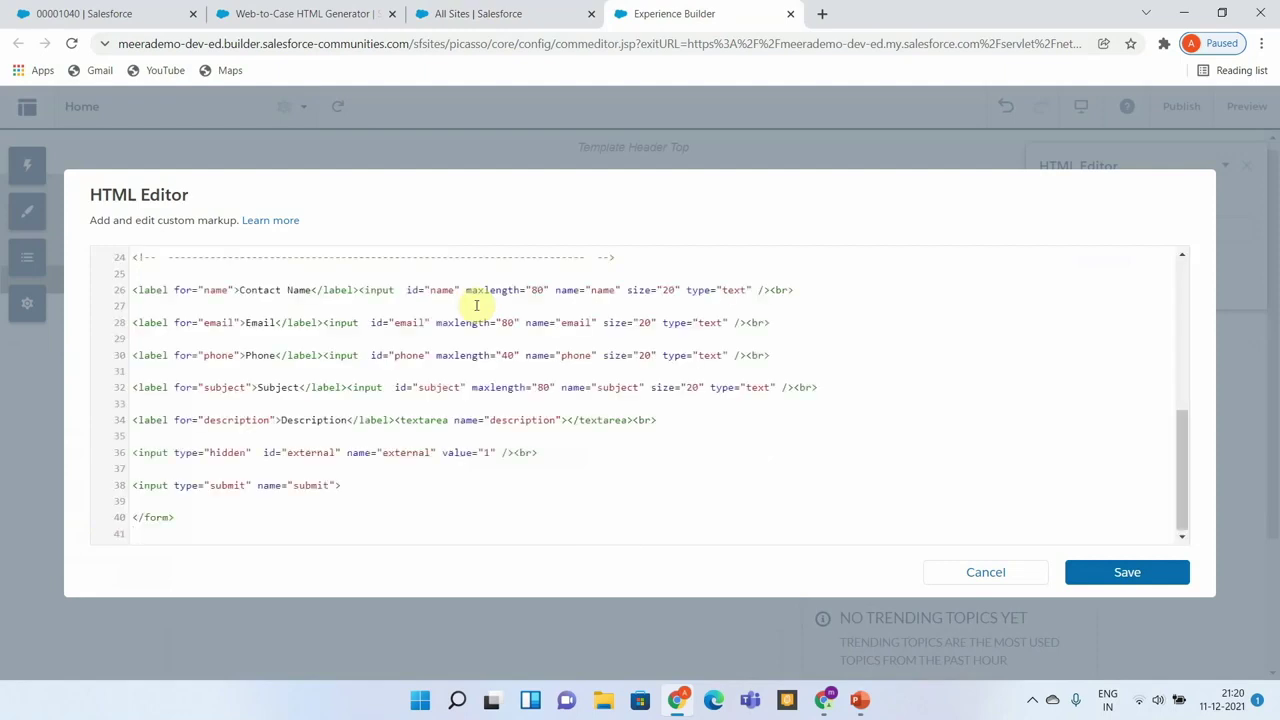
left_click(1113, 576)
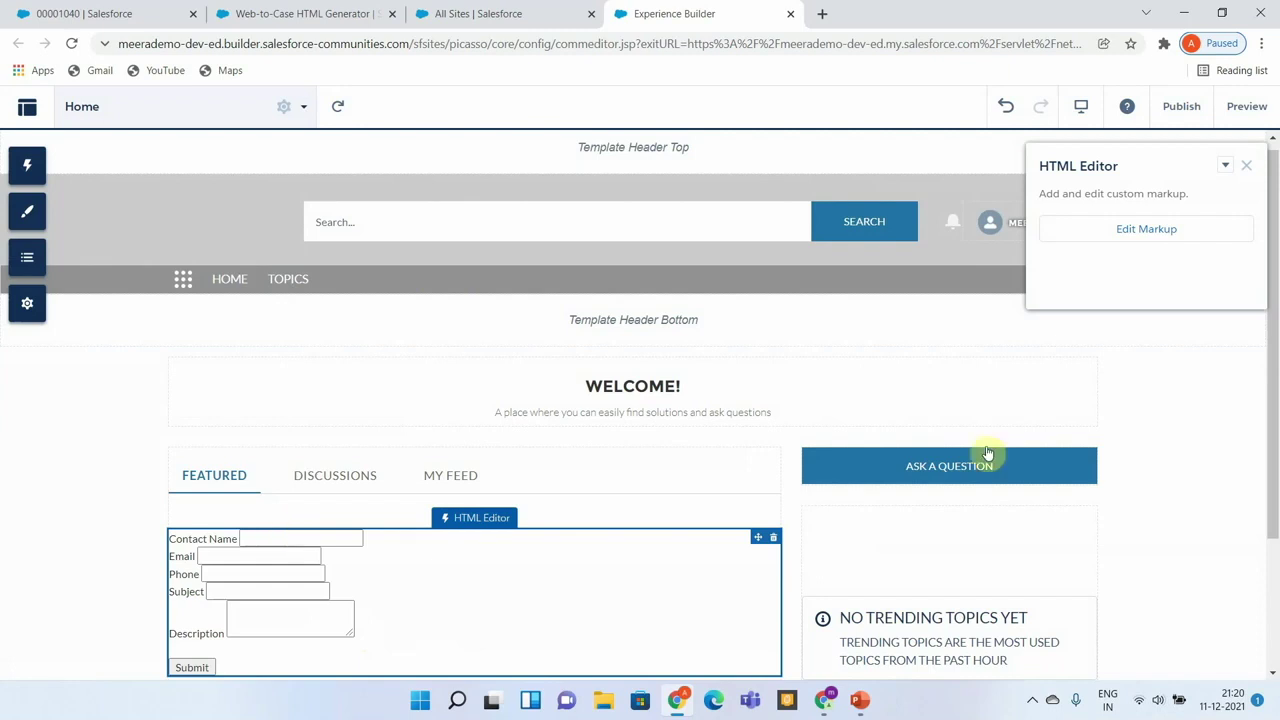
Publish the site changes, confirm, and dismiss the publishing notice.
left_click(1245, 168)
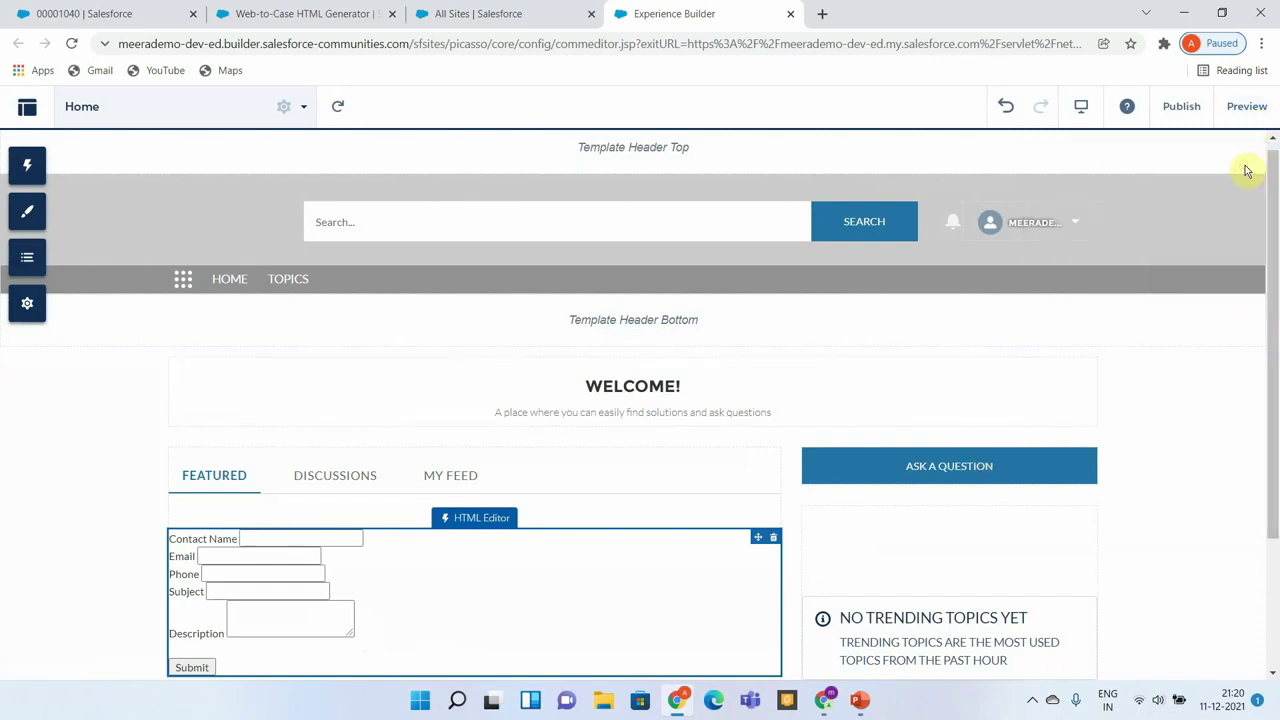
left_click(1182, 112)
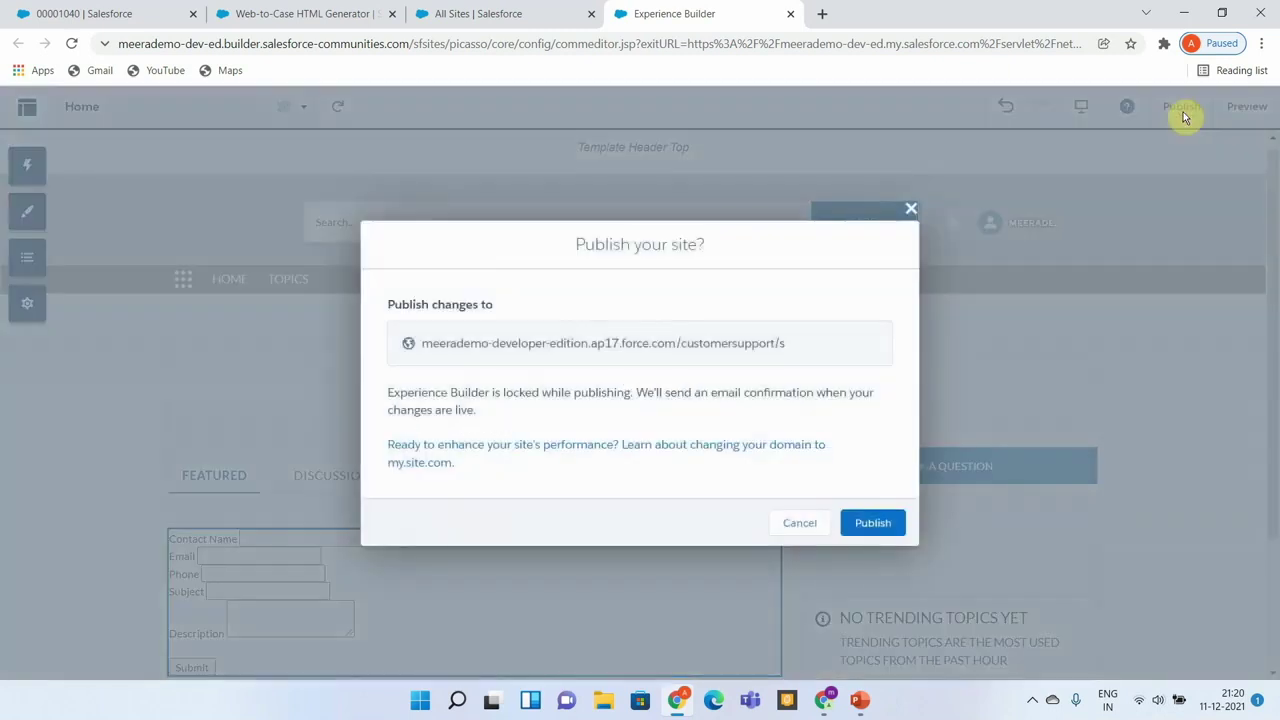
left_click(861, 524)
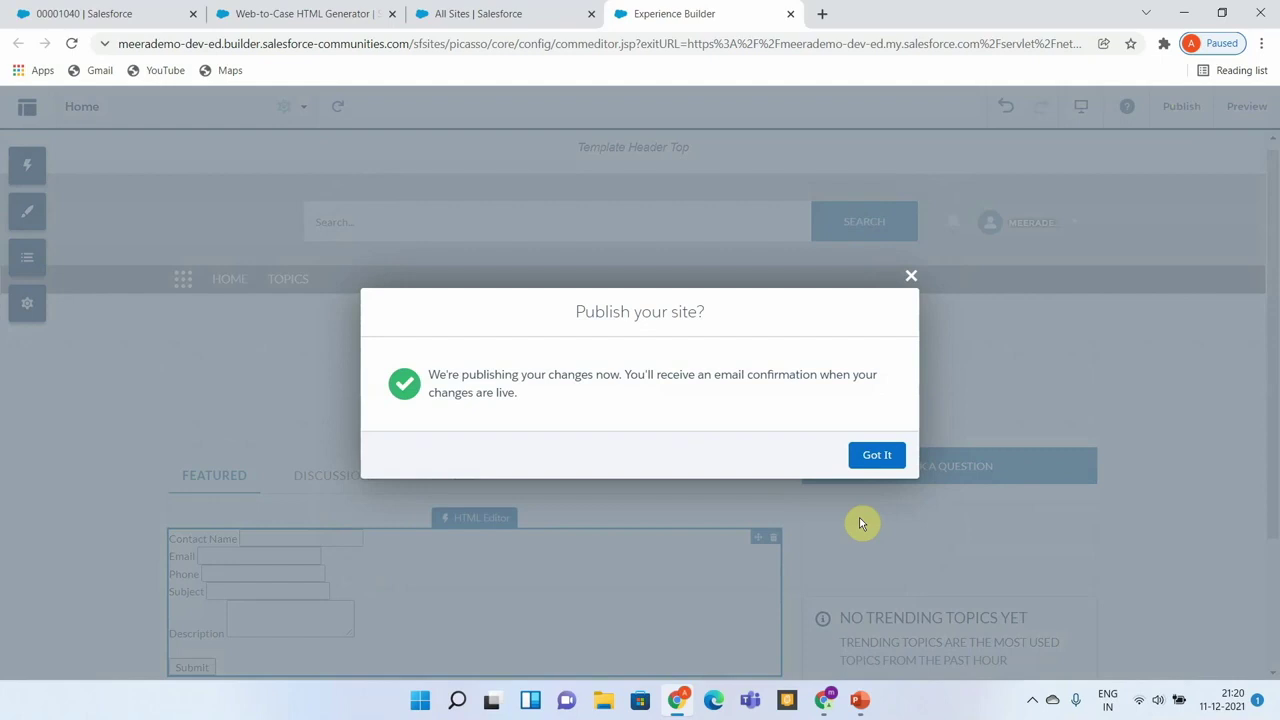
left_click(911, 277)
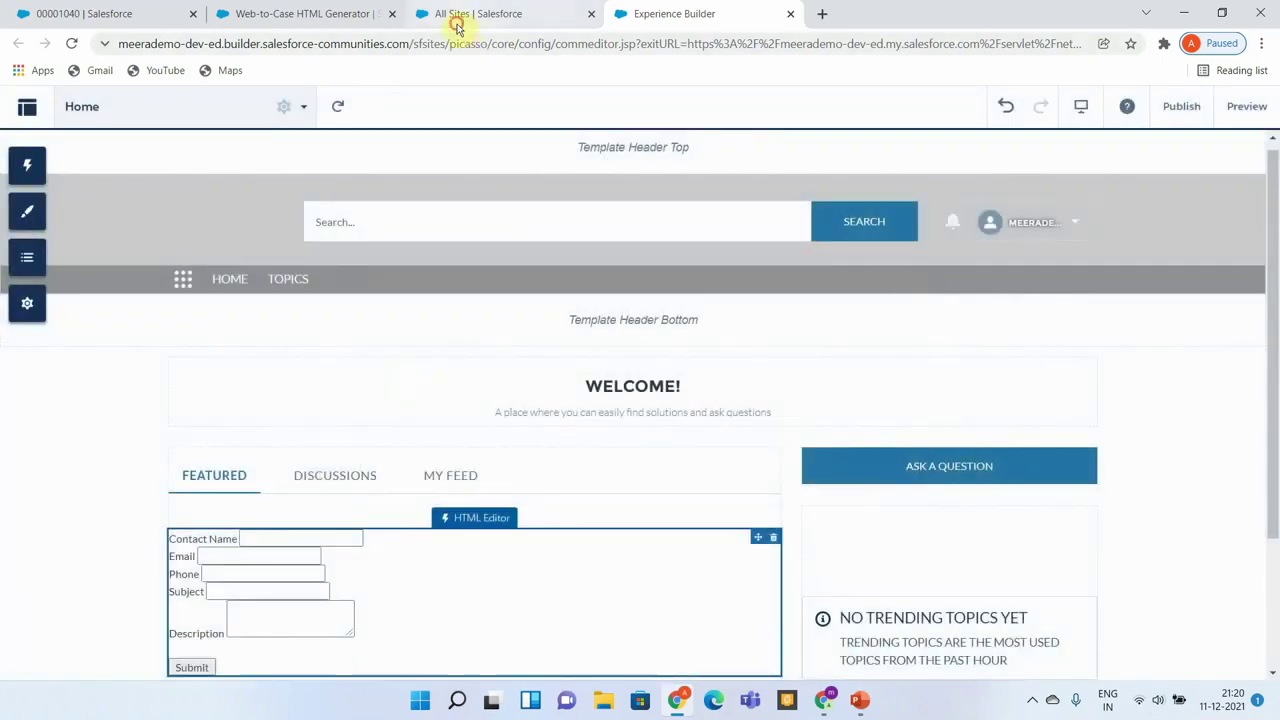
left_click(458, 24)
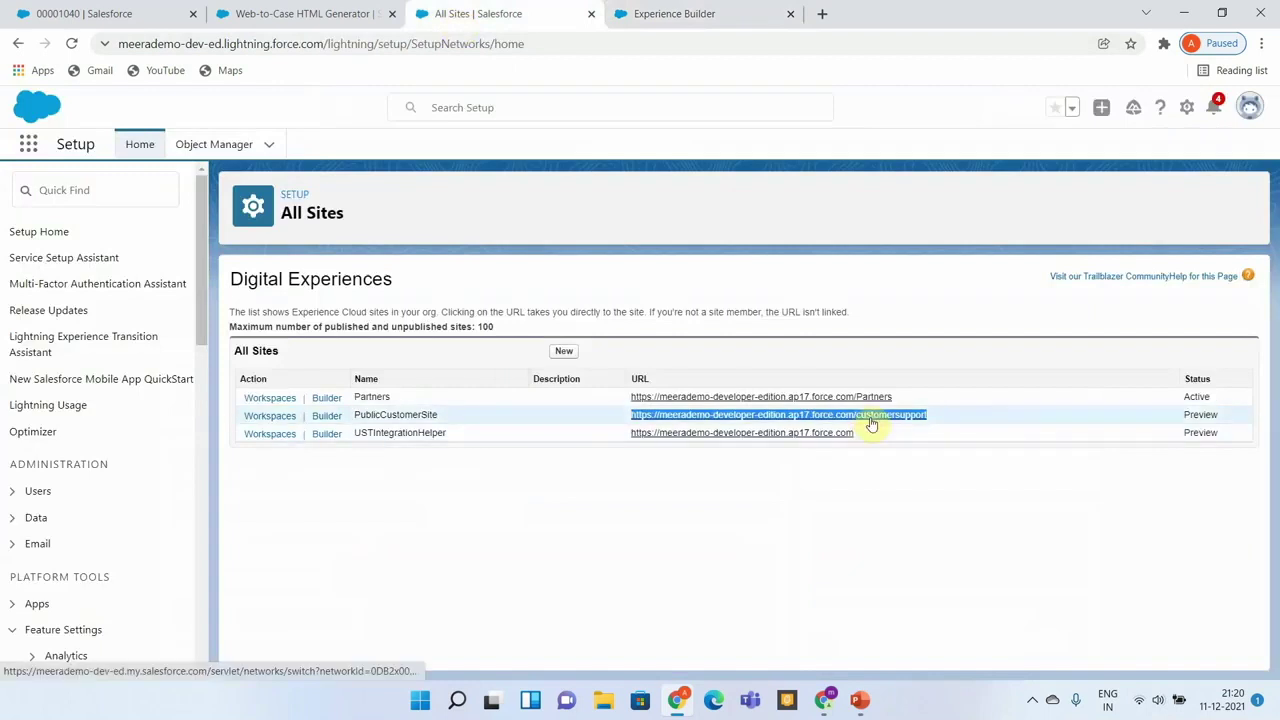
Load the PublicCustomerSite URL in a new incognito window.
left_click(1263, 45)
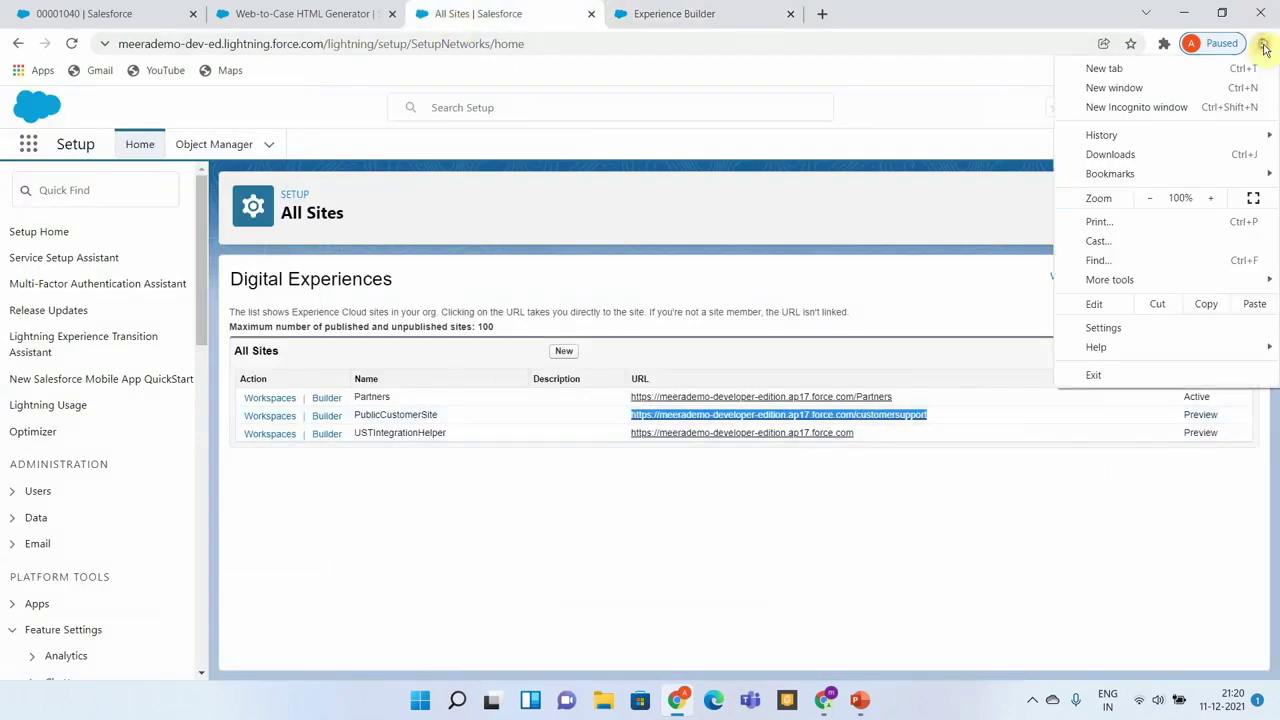
left_click(1141, 107)
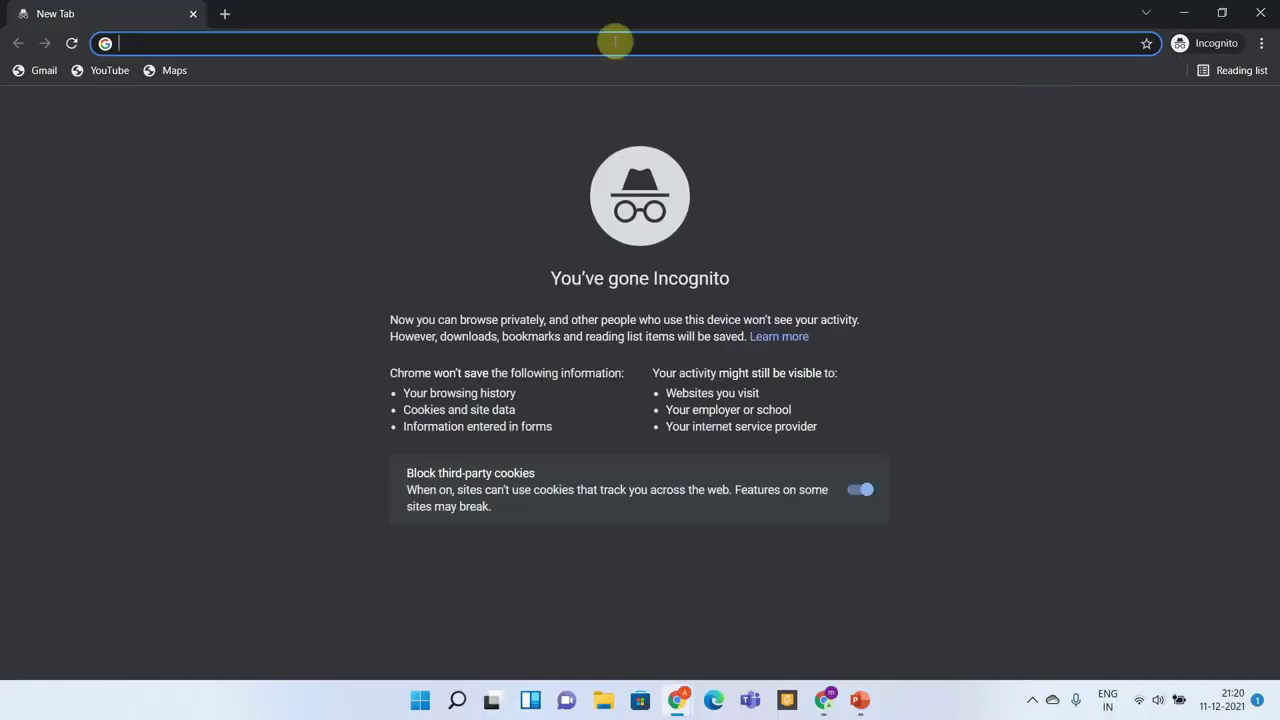
type("https://meerademo-developer-edition.ap17.force.com/customersupport")
key("Return")
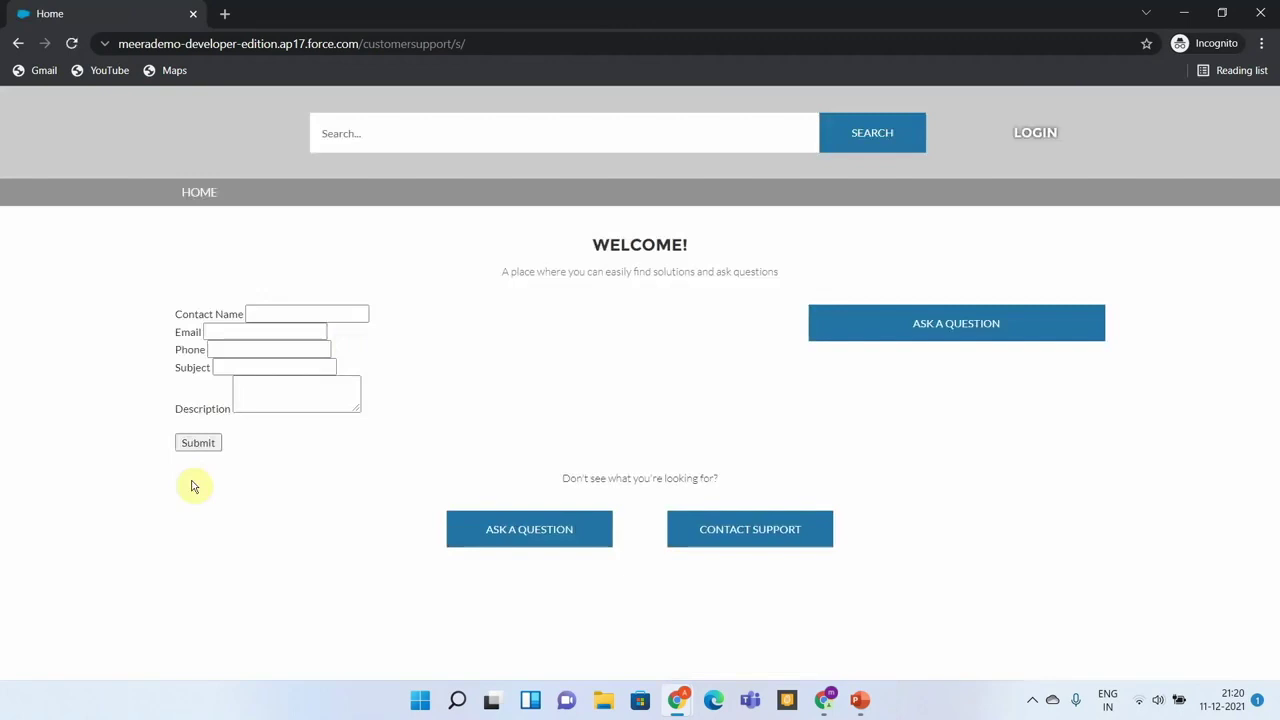
Enter the contact's full name and e-mail address in the case form.
left_click(266, 313)
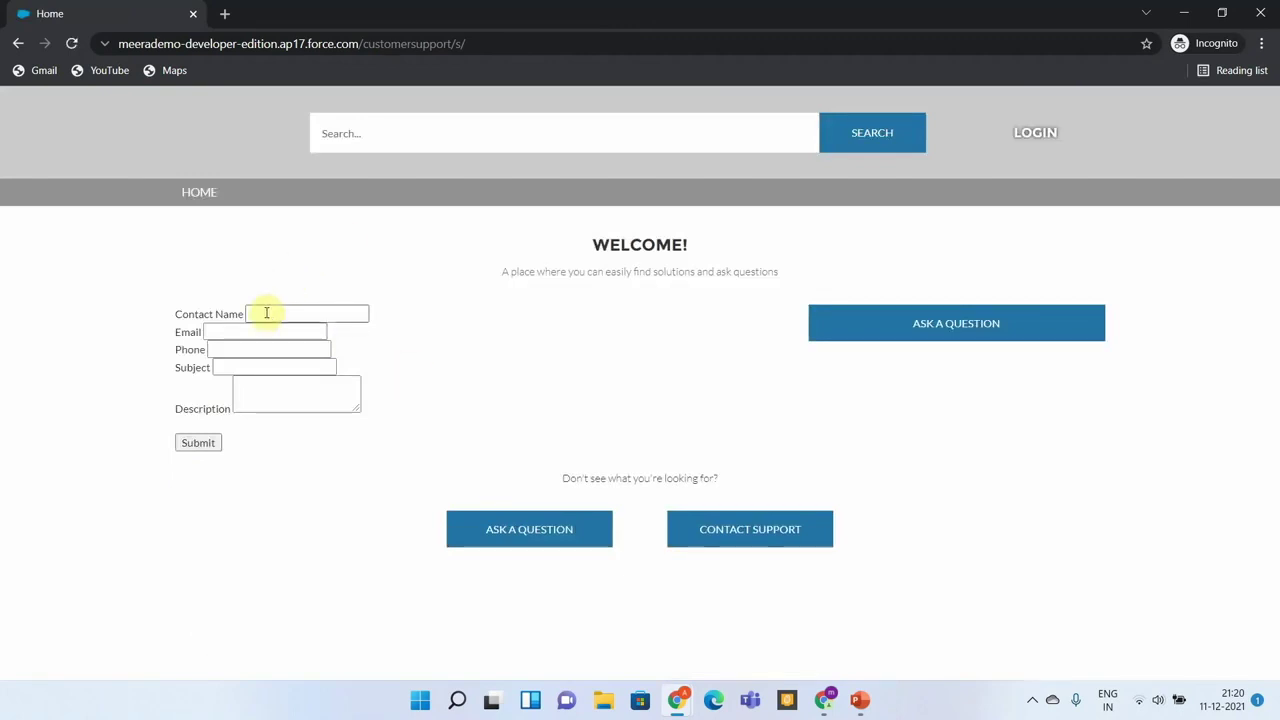
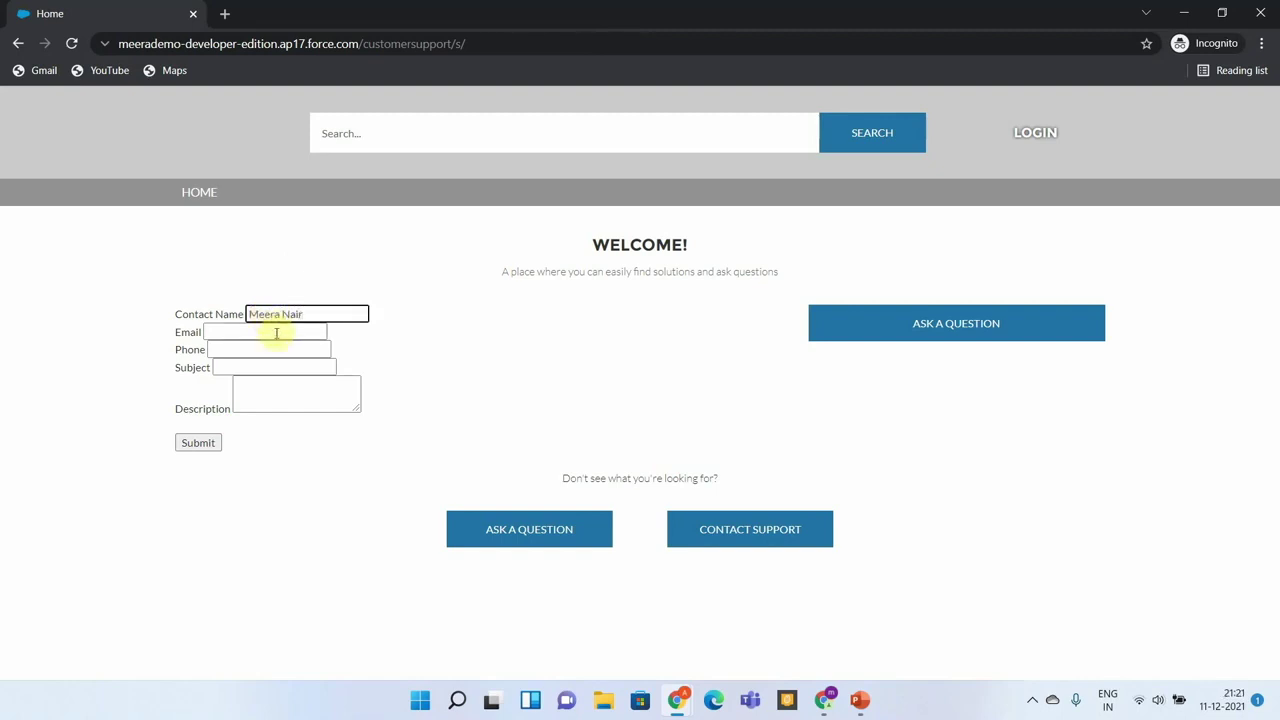
type("te")
key("BackSpace")
key("BackSpace")
left_click(276, 332)
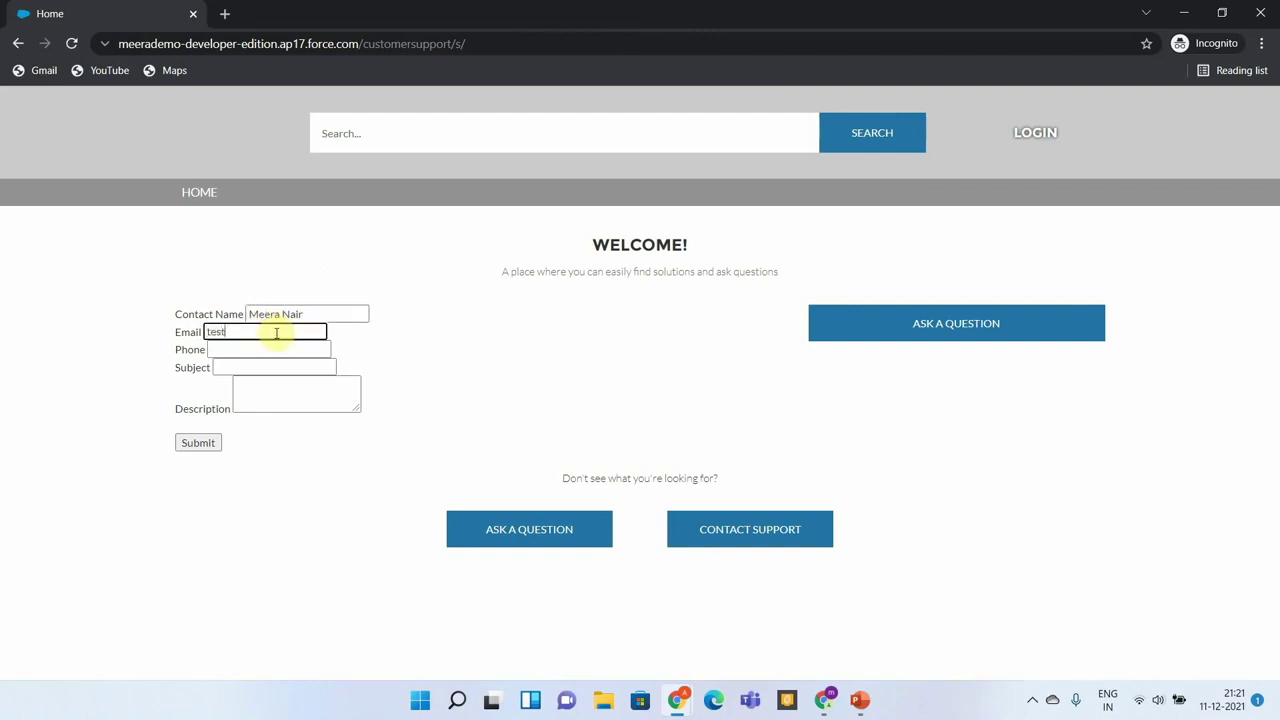
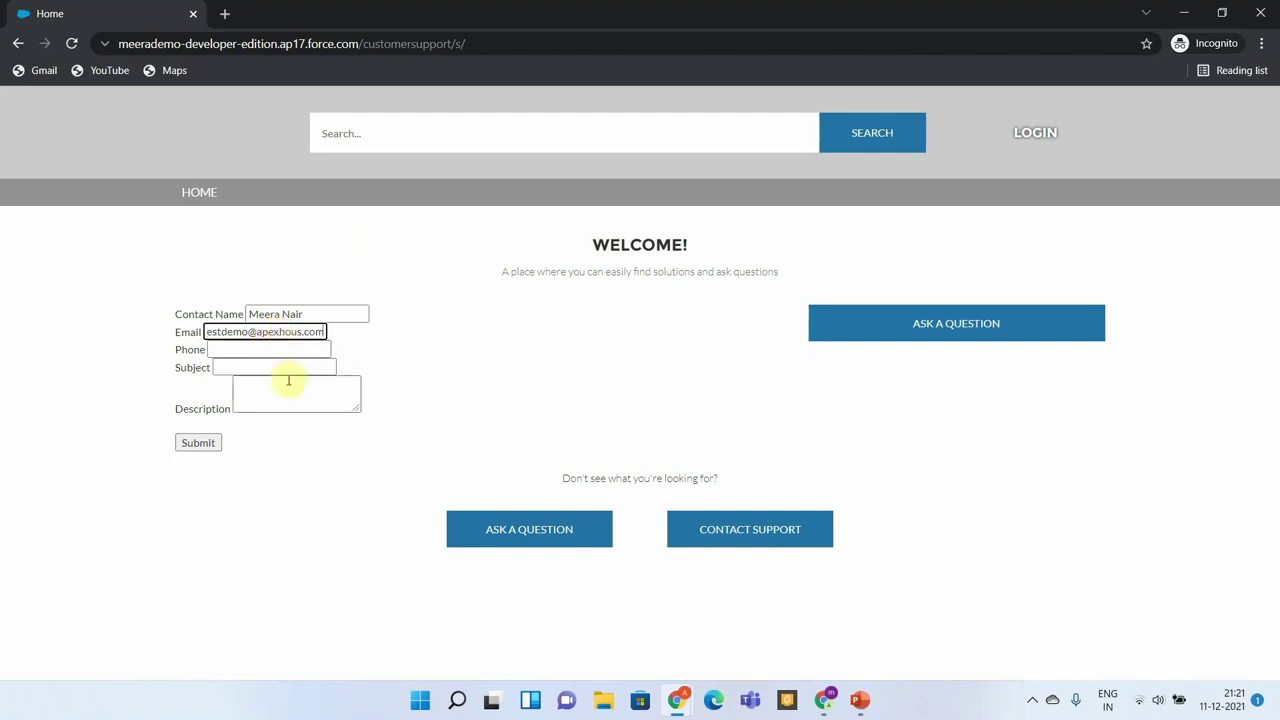
Enter subject 'WebtoCase Demo' and description 'Testing Web to Case from customer site'.
left_click(300, 368)
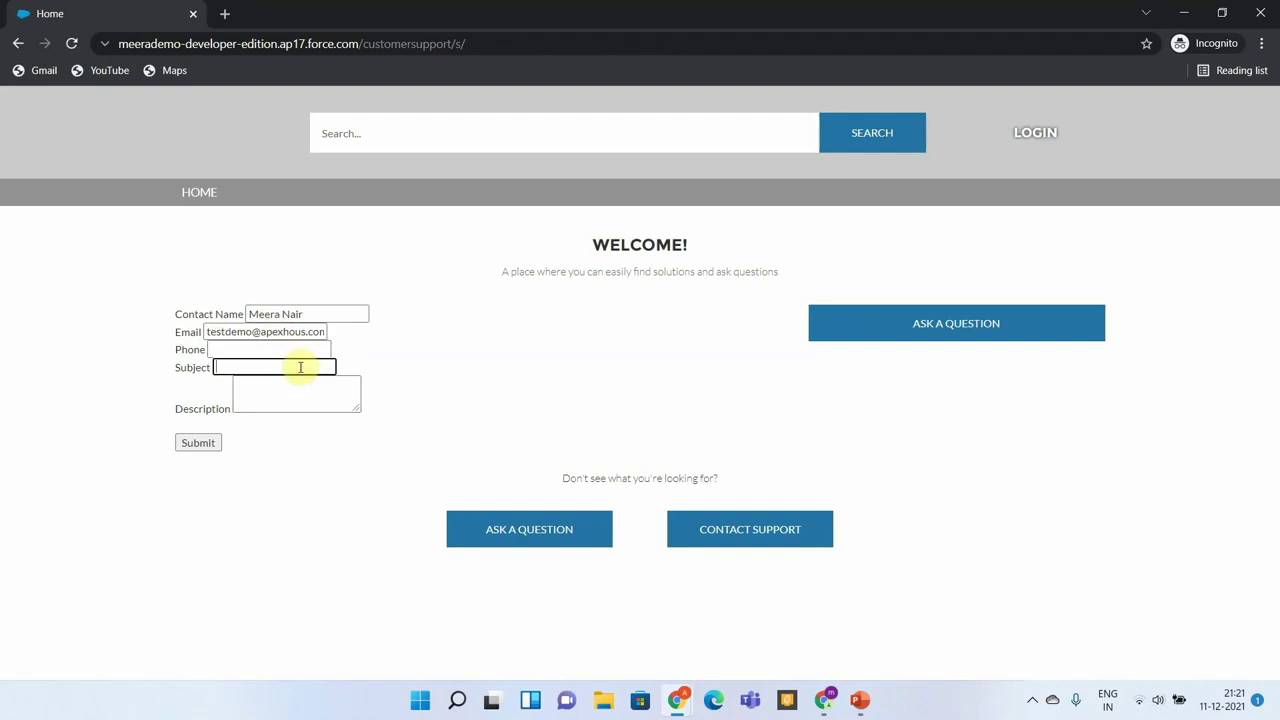
type("WebtoCase Demo")
left_click(304, 392)
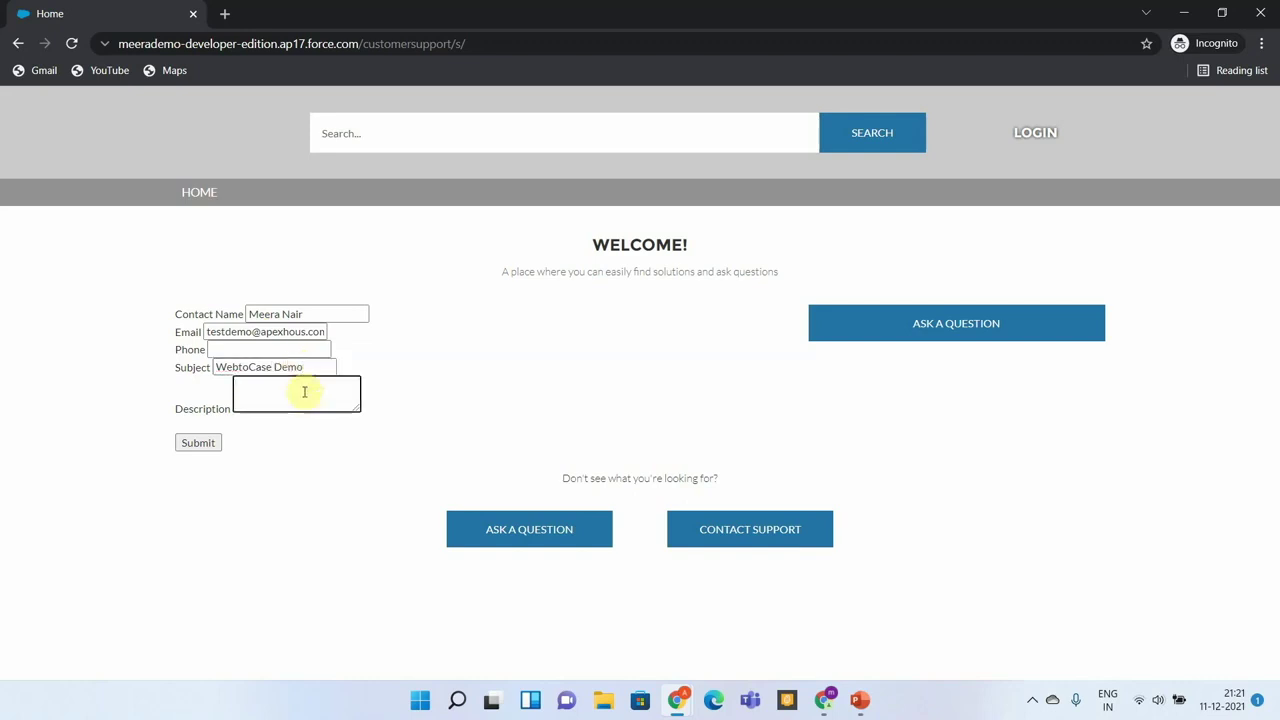
type("Testing Web to Case from customer s")
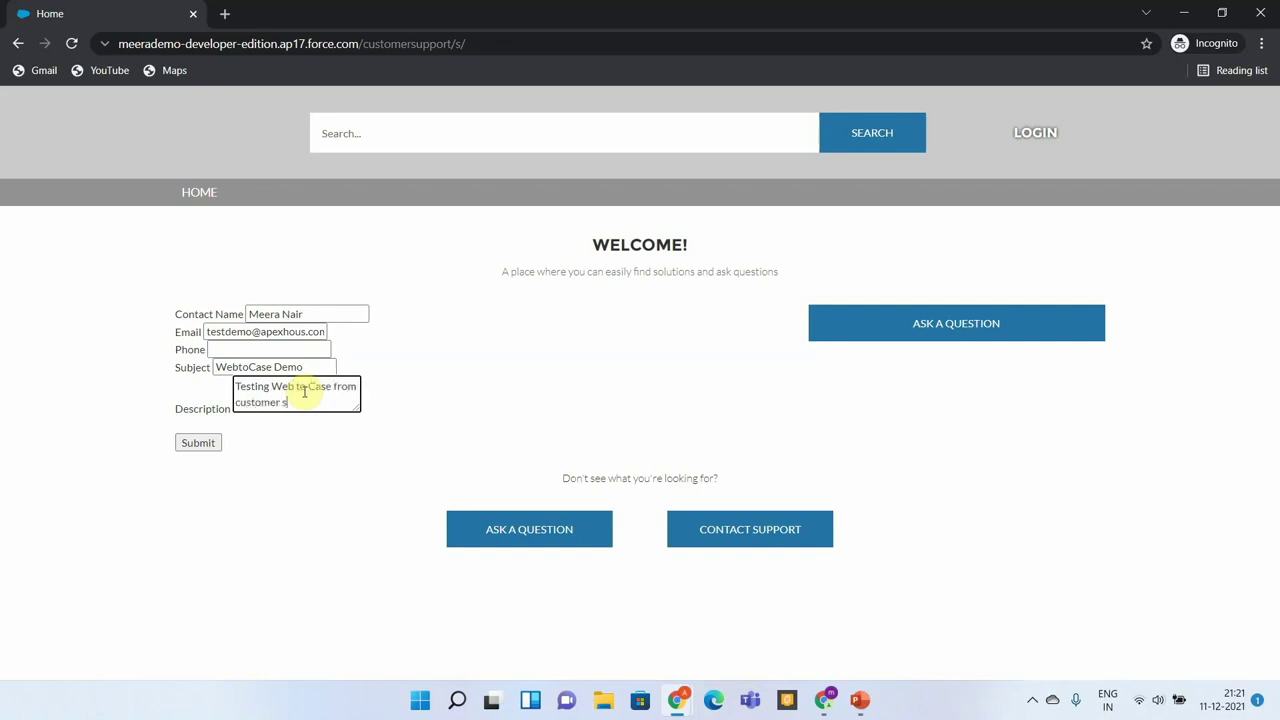
type("ite")
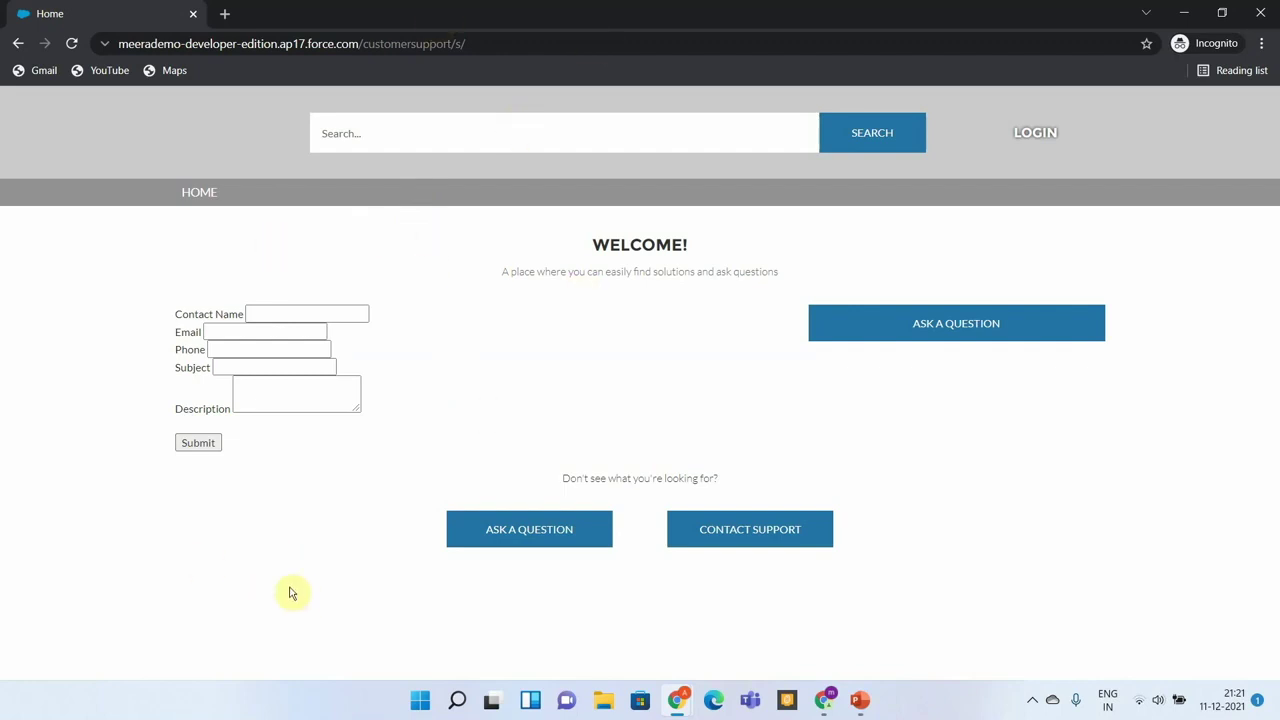
Switch the Cases list to All Open Cases and open the new 'WebtoCase Demo' case.
left_click(826, 700)
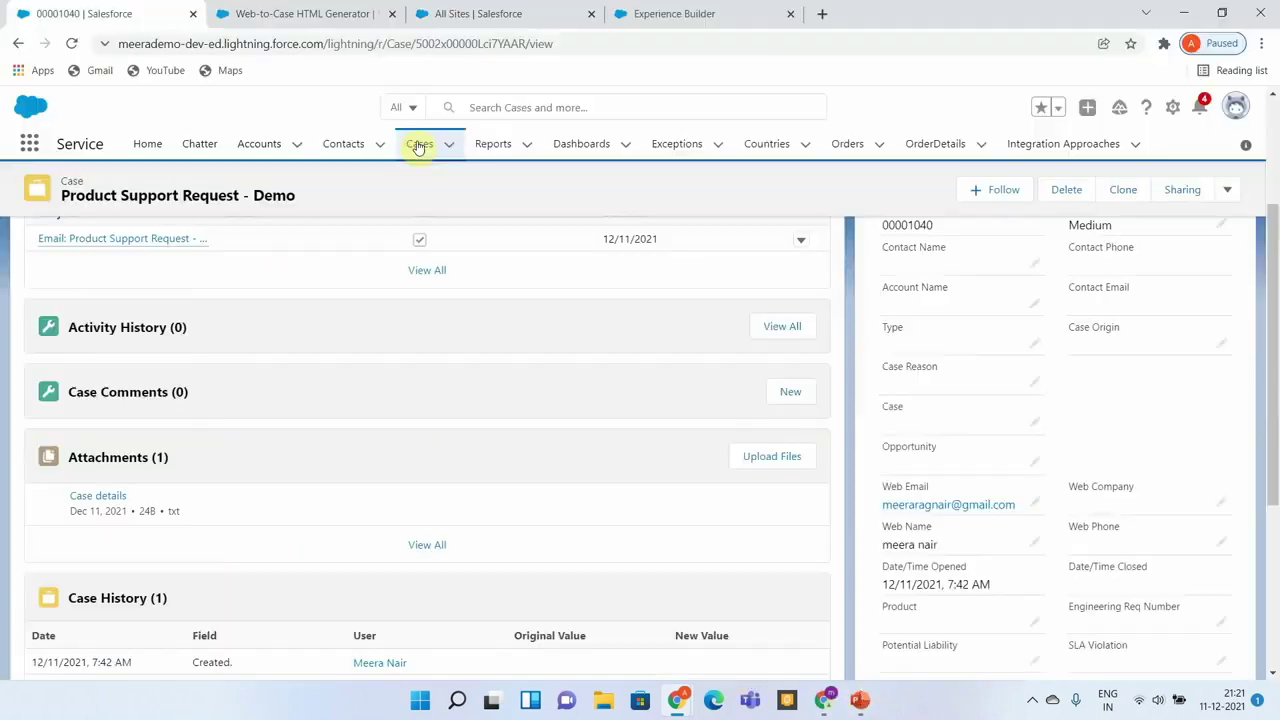
left_click(418, 145)
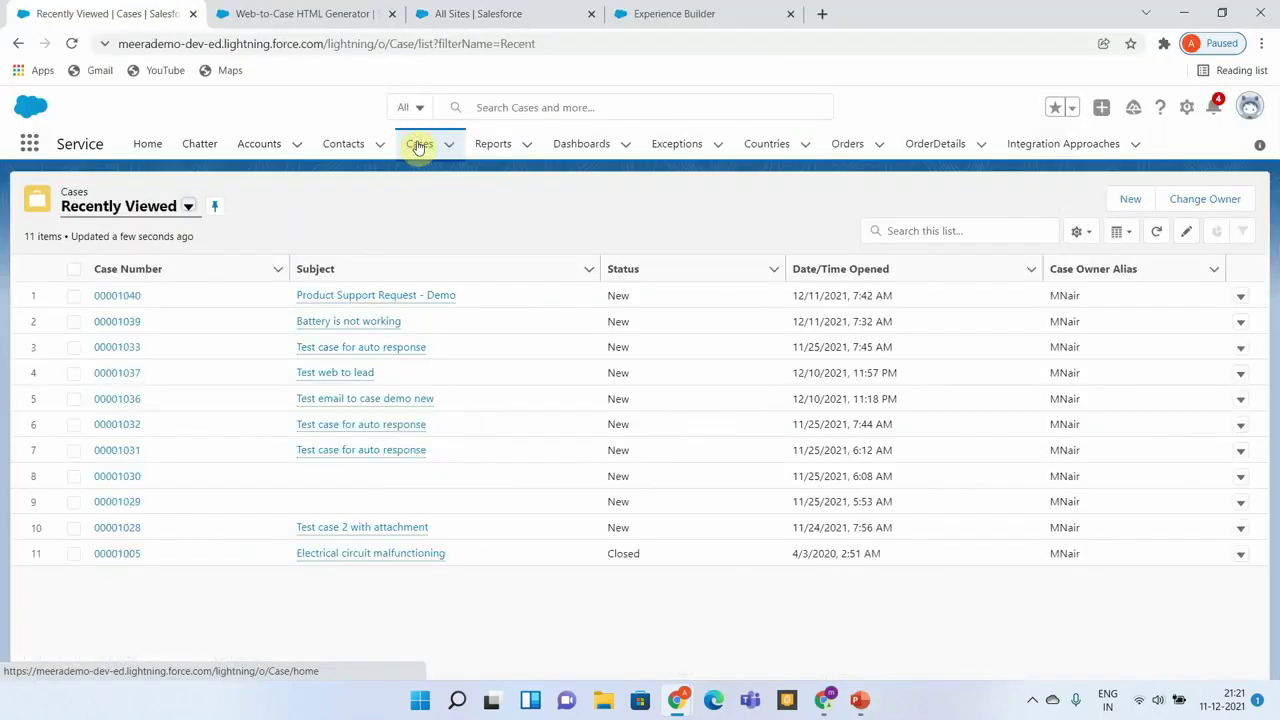
left_click(189, 207)
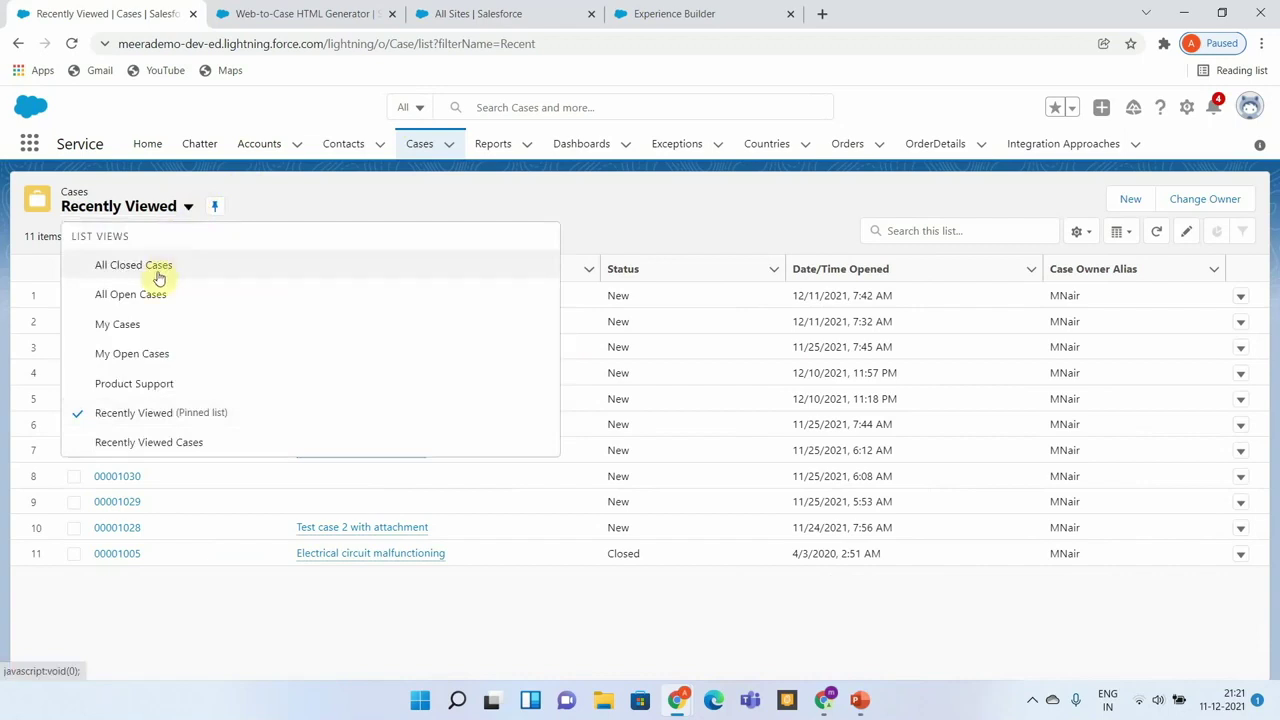
left_click(150, 298)
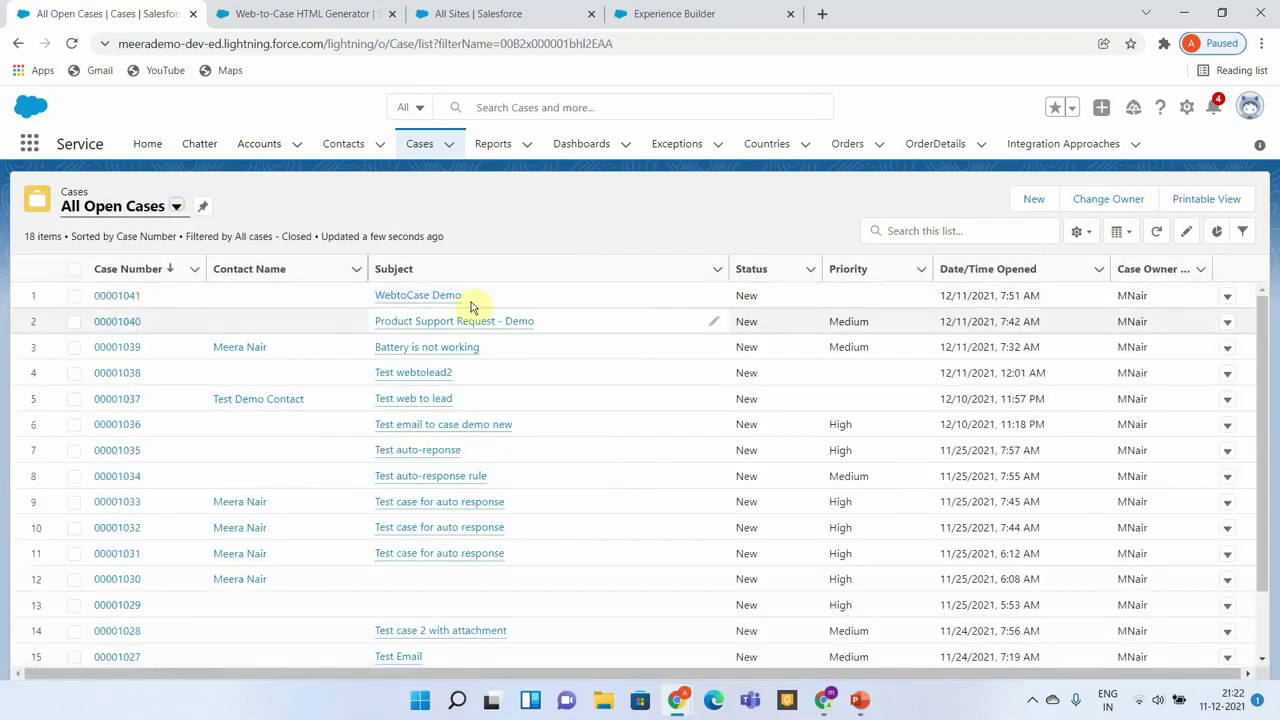
left_click(123, 300)
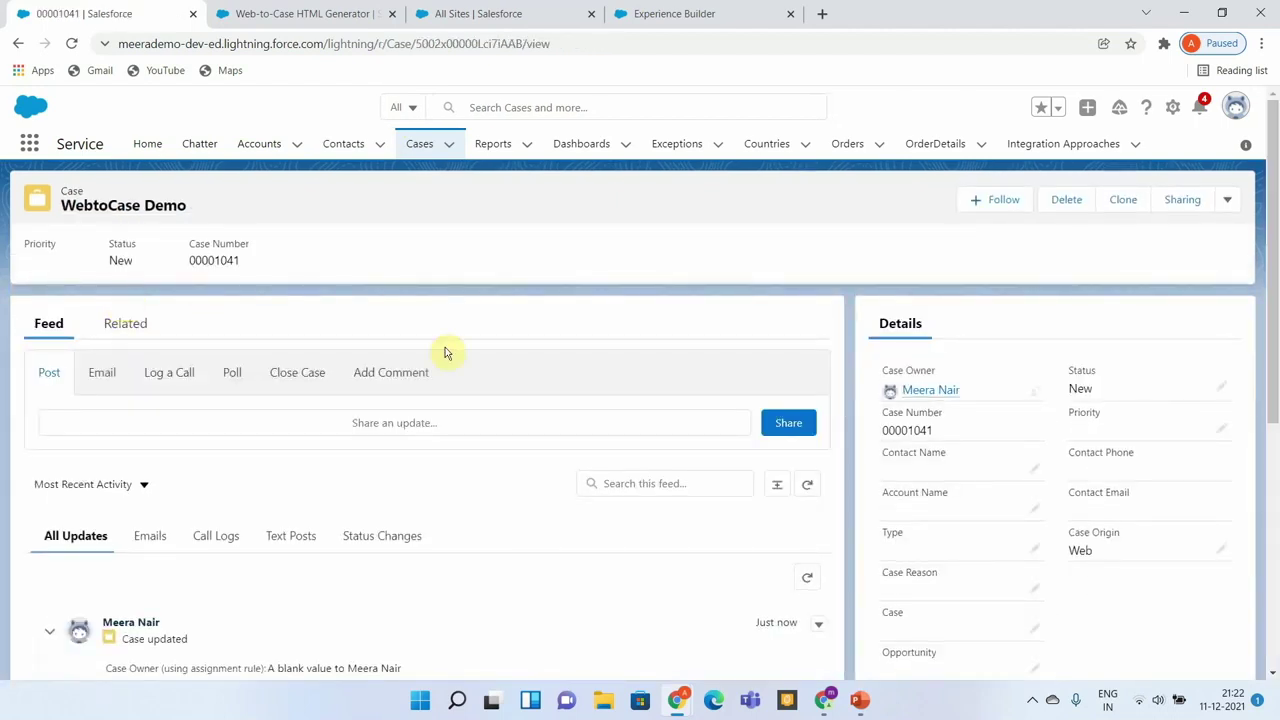
Scroll the WebtoCase Demo case to the description 'Testing Web to Case from customer site' and the auto-response email.
scroll(1005, 645, "down", 3)
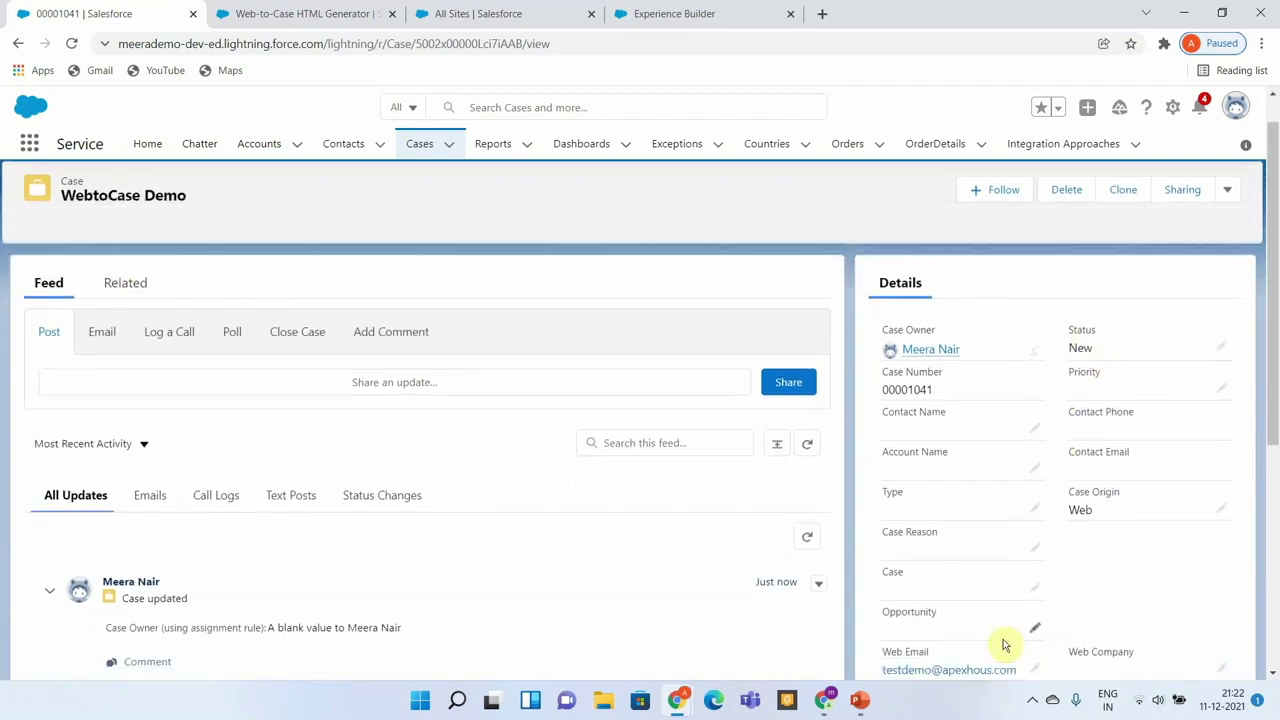
scroll(1005, 645, "down", 2)
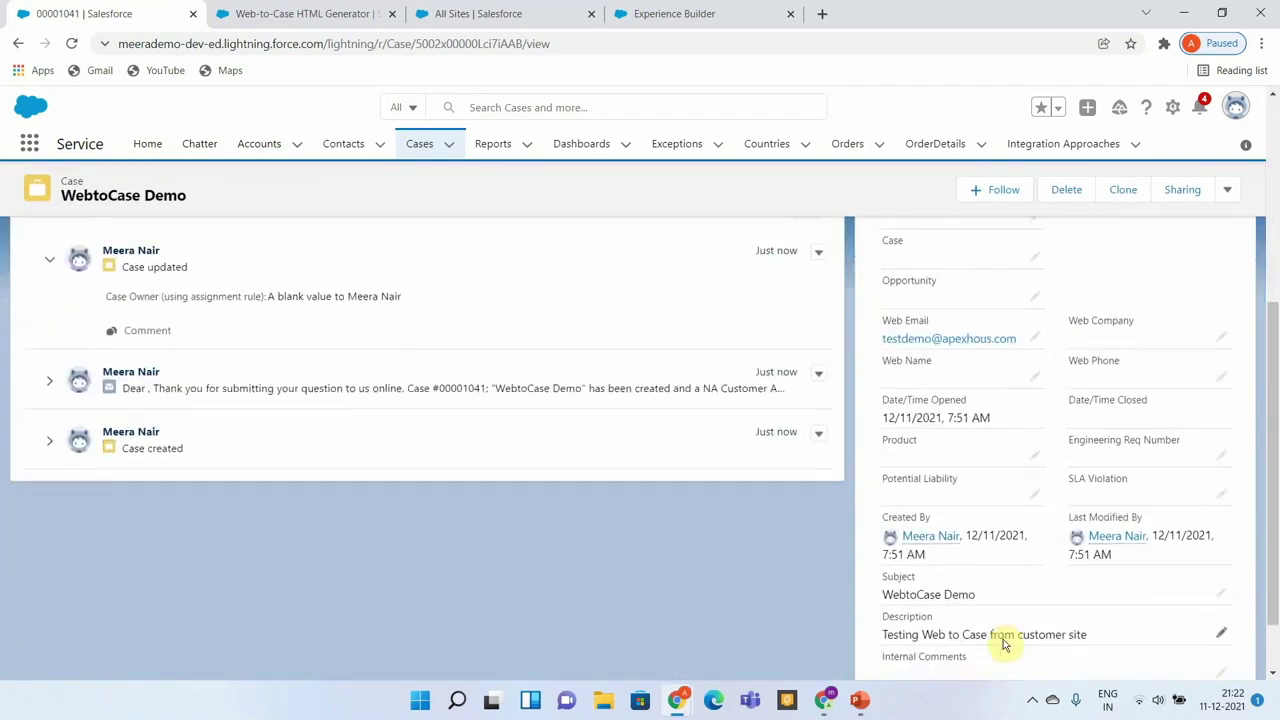